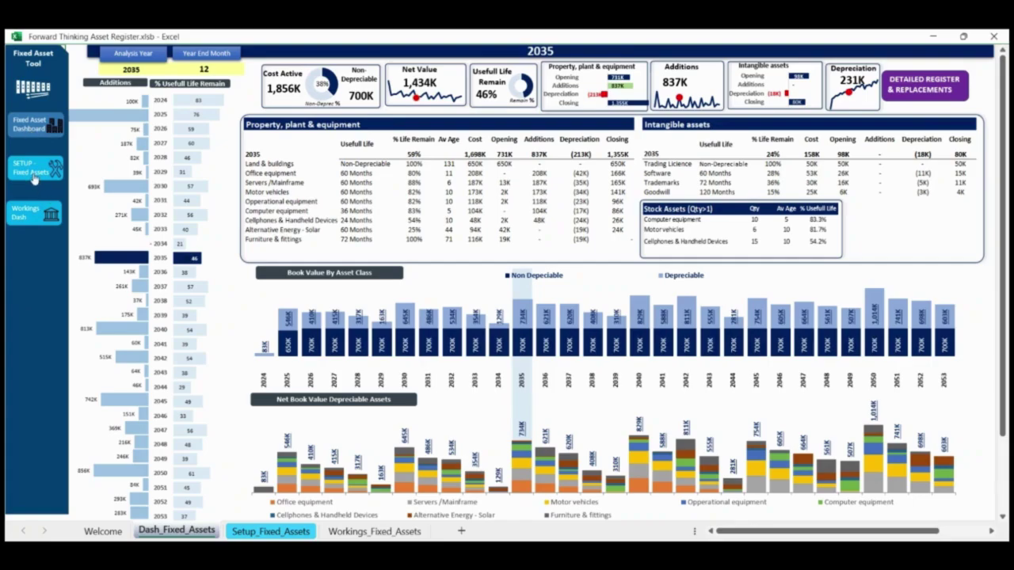
# Step: Open the fixed assets setup sheet and toggle the useful lives and inflation inputs until they are hidden
pyautogui.click(34, 179)
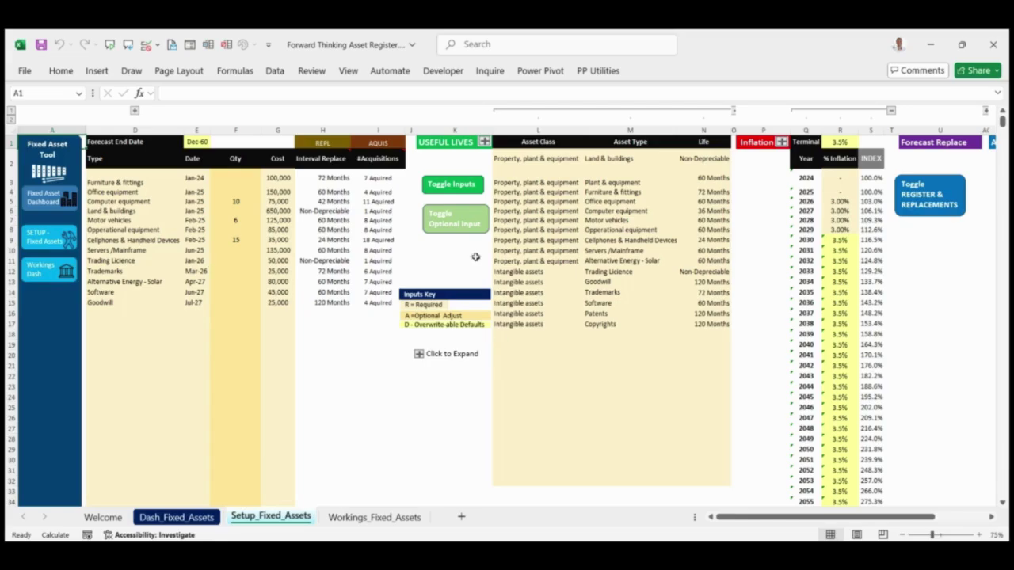
pyautogui.click(453, 185)
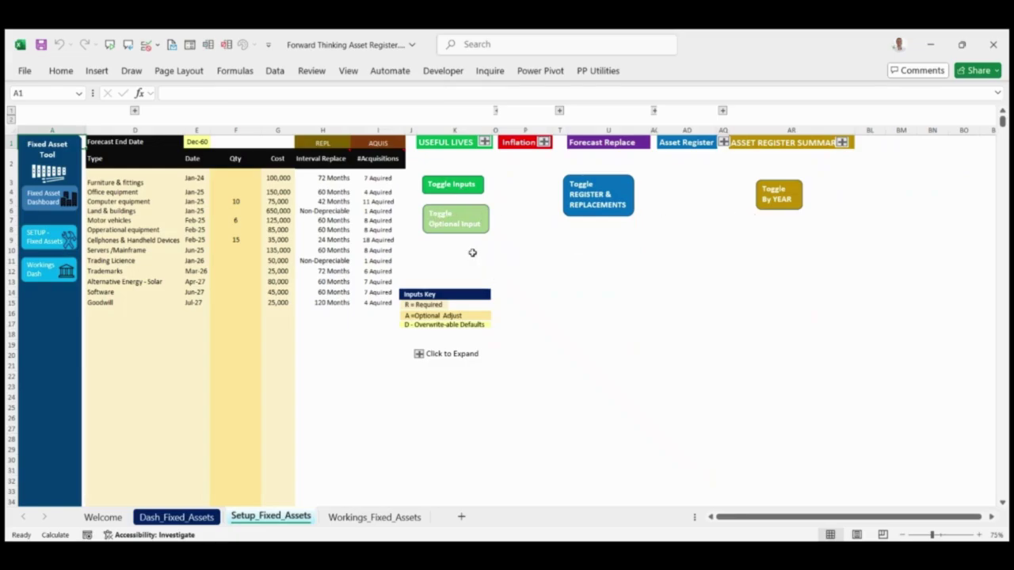
pyautogui.click(467, 189)
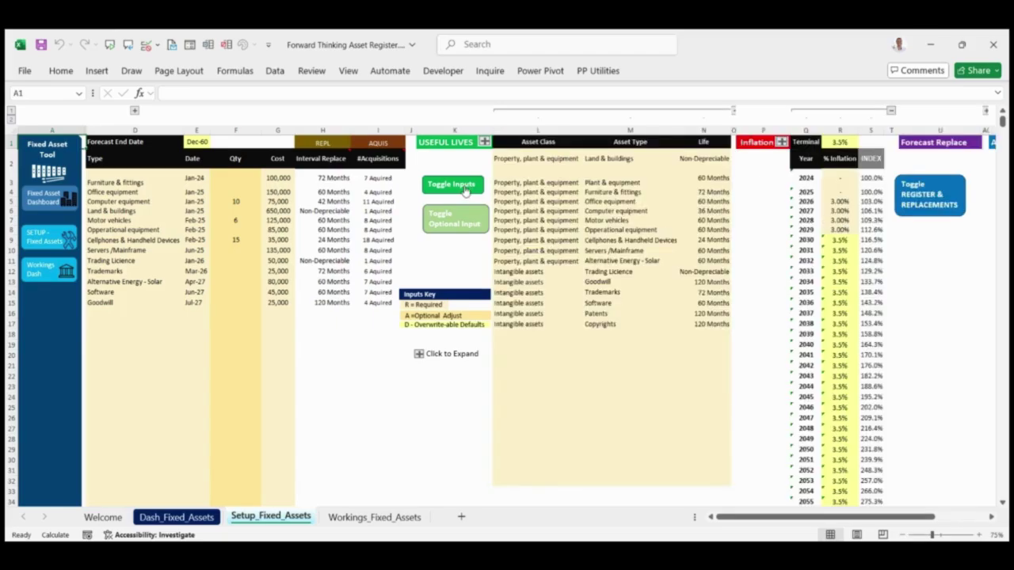
pyautogui.click(465, 189)
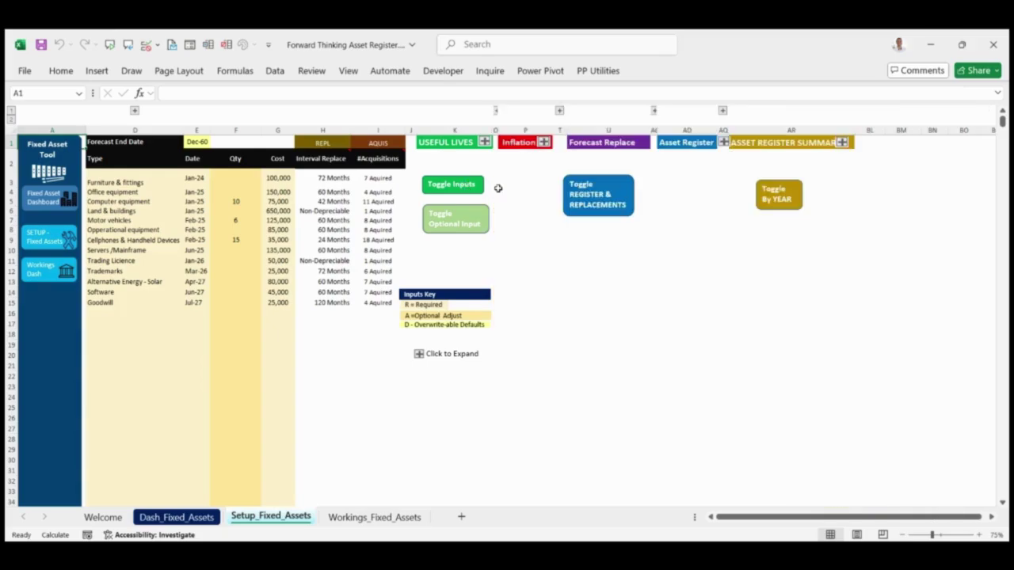
# Step: Expand the forecast replacement schedule and asset register for a look, collapse them again and return to the asset inputs
pyautogui.click(603, 207)
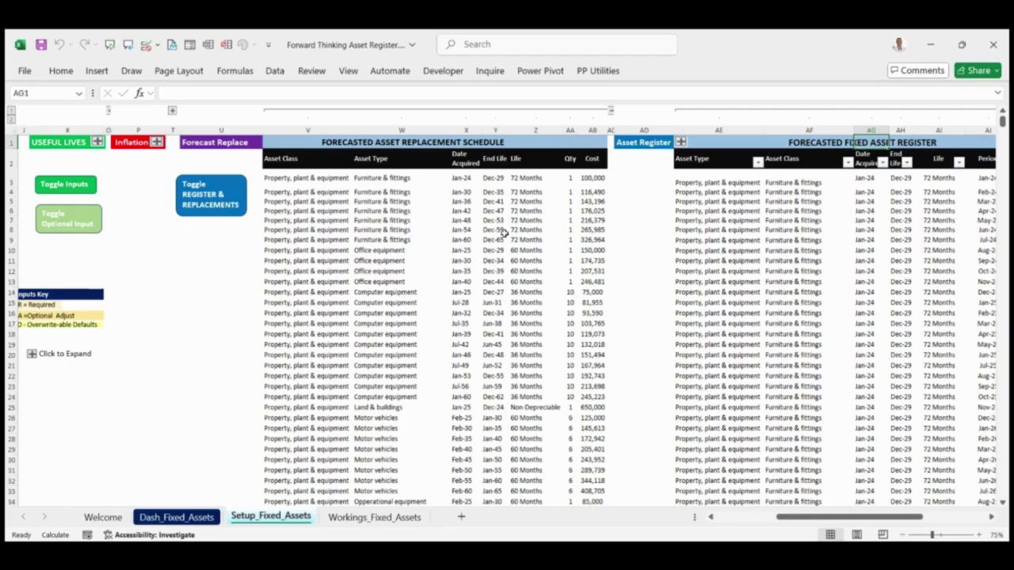
pyautogui.click(221, 203)
pyautogui.click(222, 206)
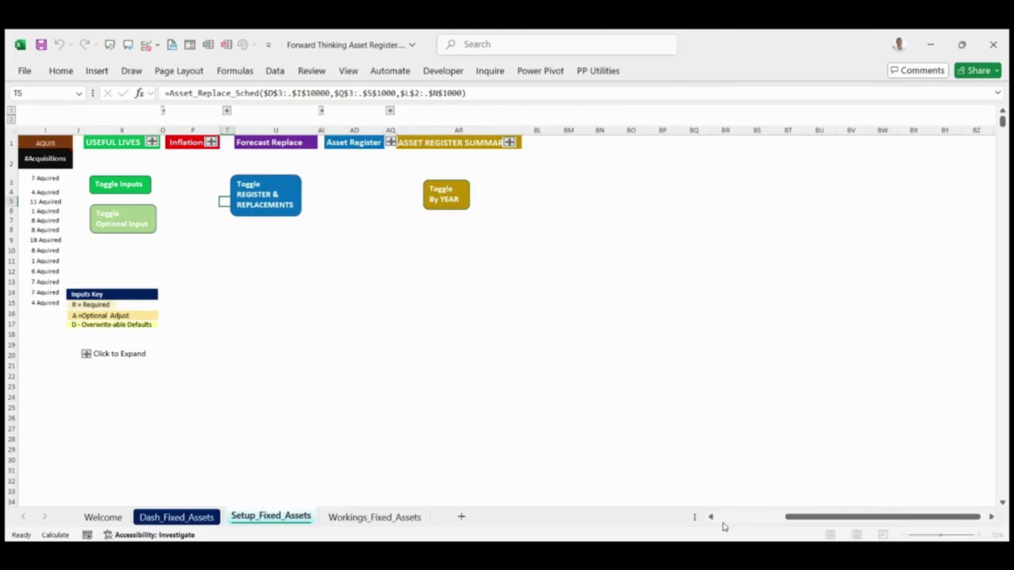
pyautogui.click(721, 519)
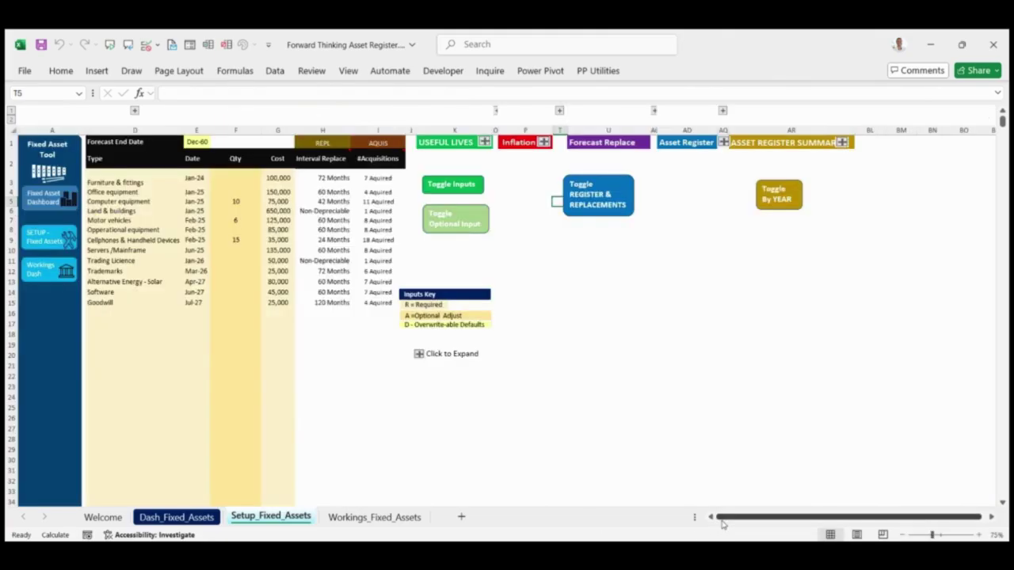
# Step: Examine the asset type, date and cost inputs of the first assets and the forecast end date
pyautogui.click(131, 182)
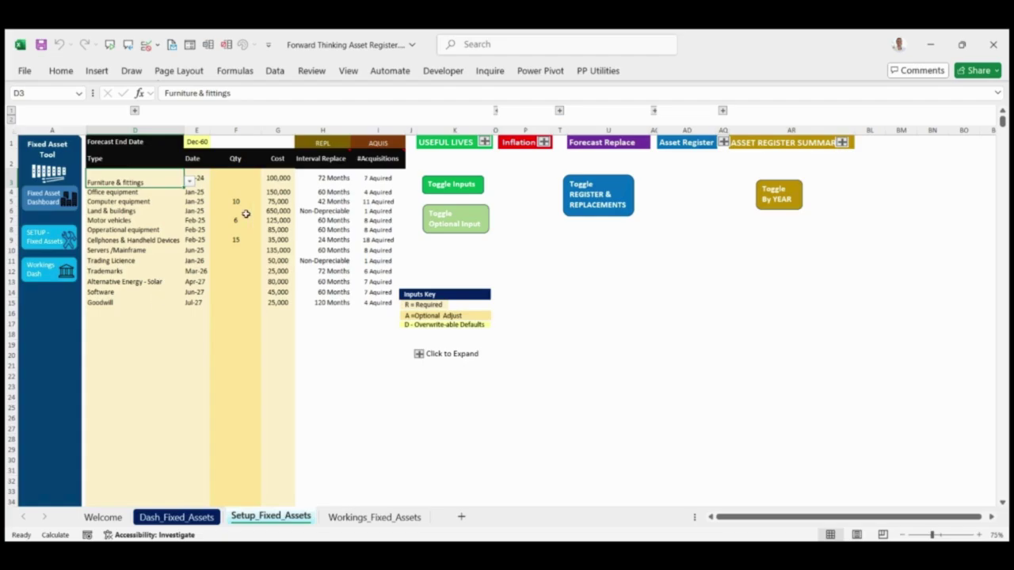
pyautogui.click(203, 180)
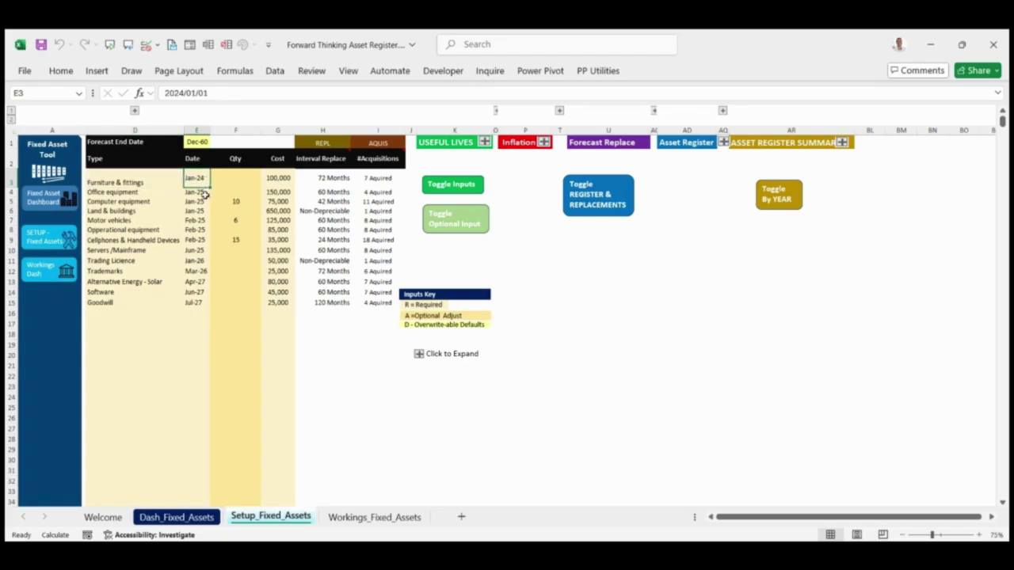
pyautogui.click(285, 193)
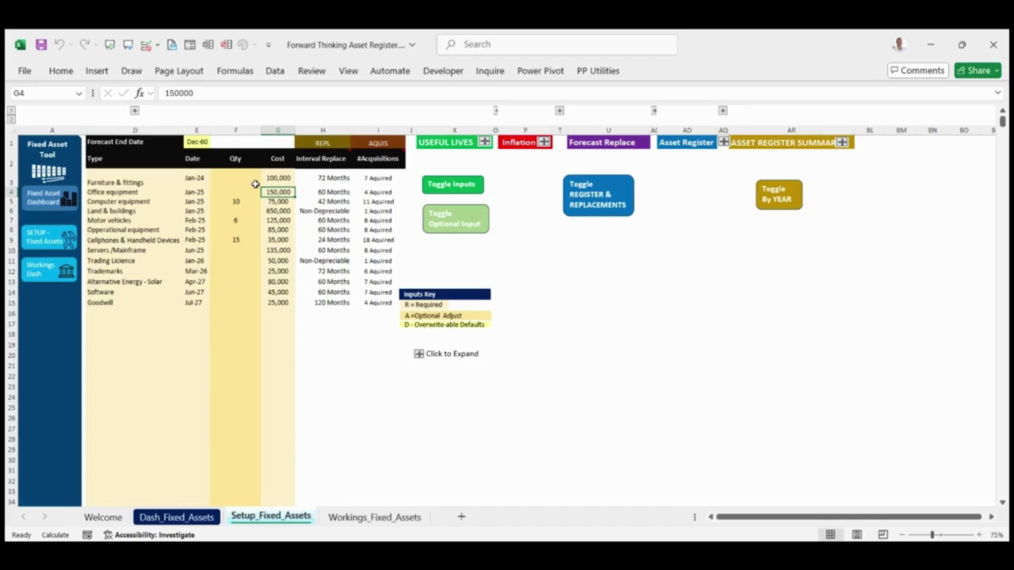
pyautogui.click(196, 142)
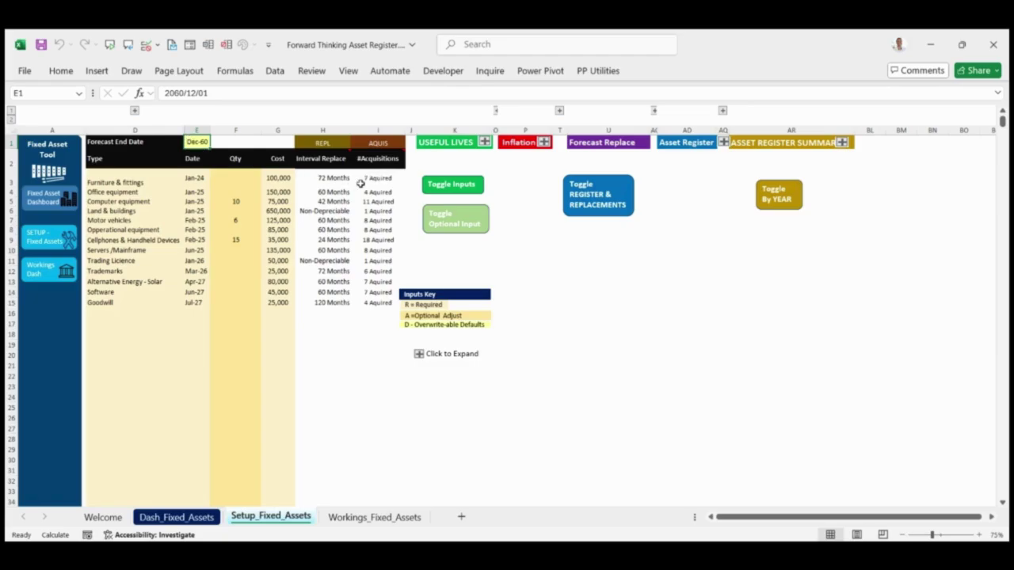
# Step: Show the optional adjustment columns and inspect the replacement intervals and acquisition numbers for office and computer equipment
pyautogui.click(456, 225)
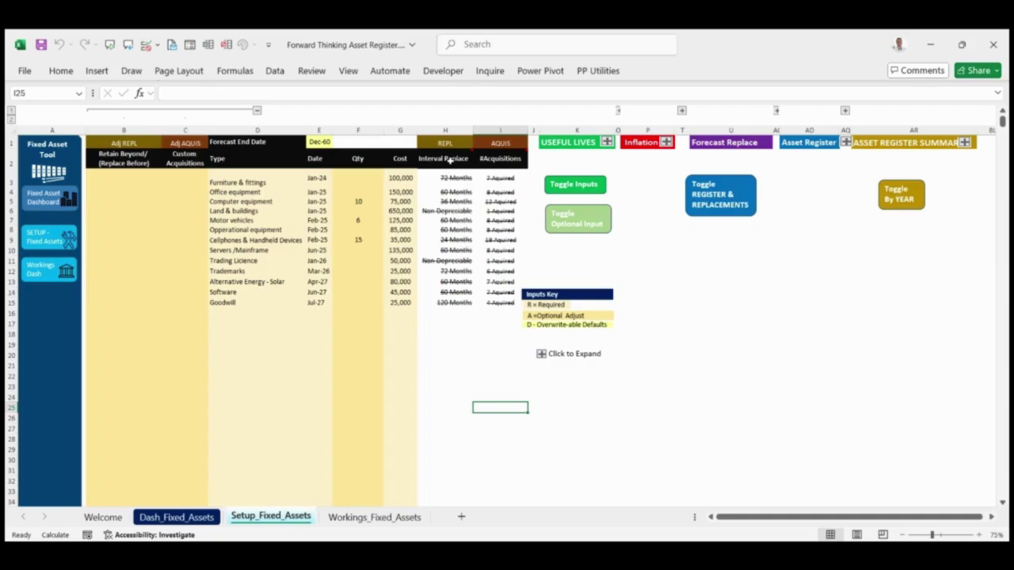
pyautogui.moveTo(450, 161)
pyautogui.click(448, 192)
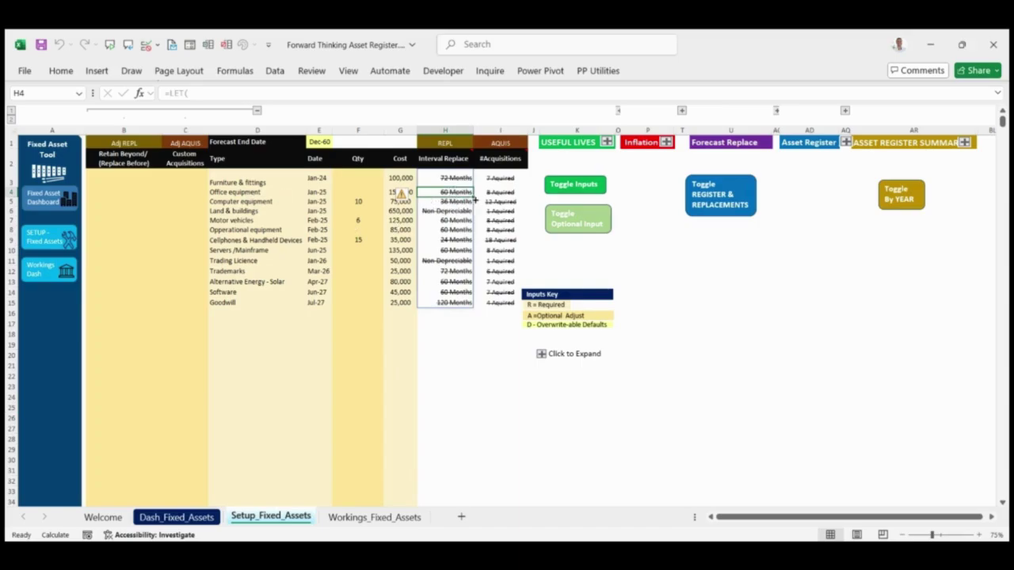
pyautogui.click(469, 203)
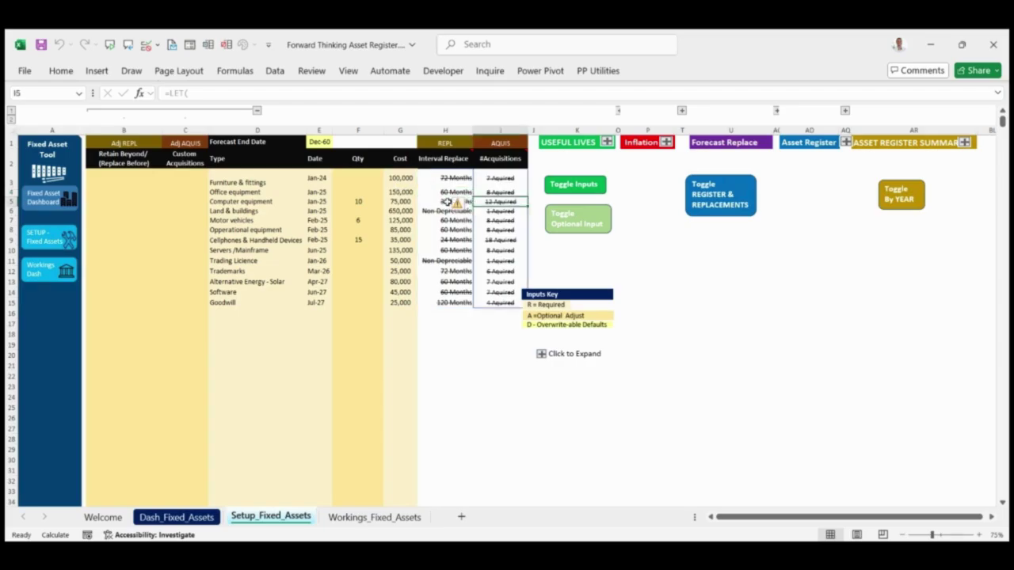
pyautogui.click(453, 191)
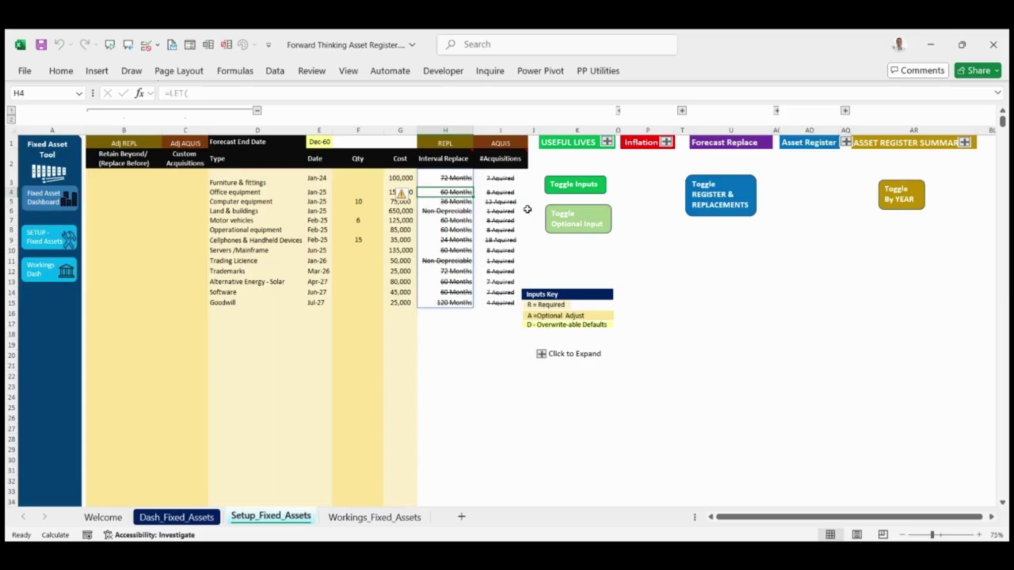
# Step: Set the custom acquisitions for Furniture & fittings to 5
pyautogui.click(502, 193)
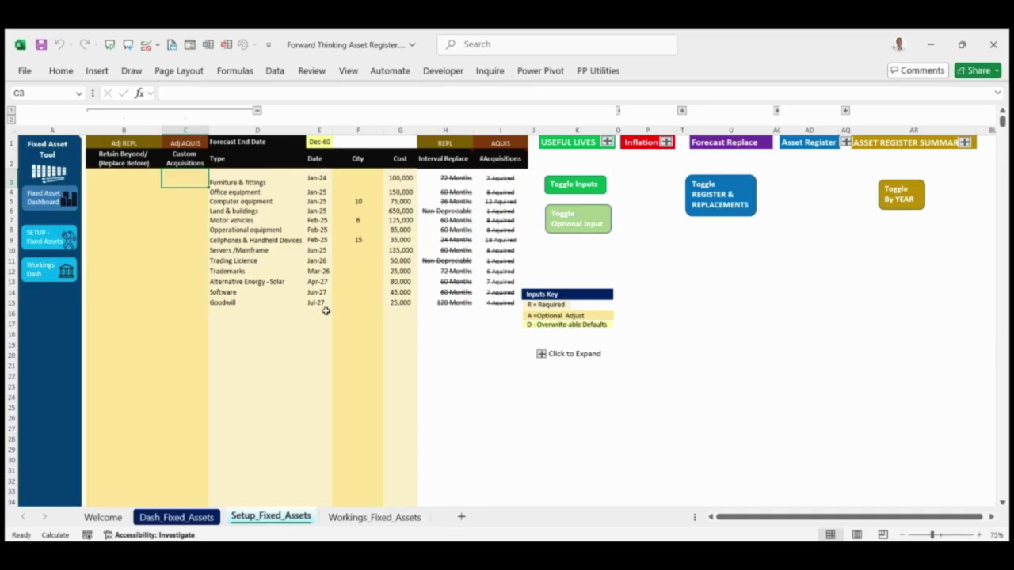
pyautogui.write('5')
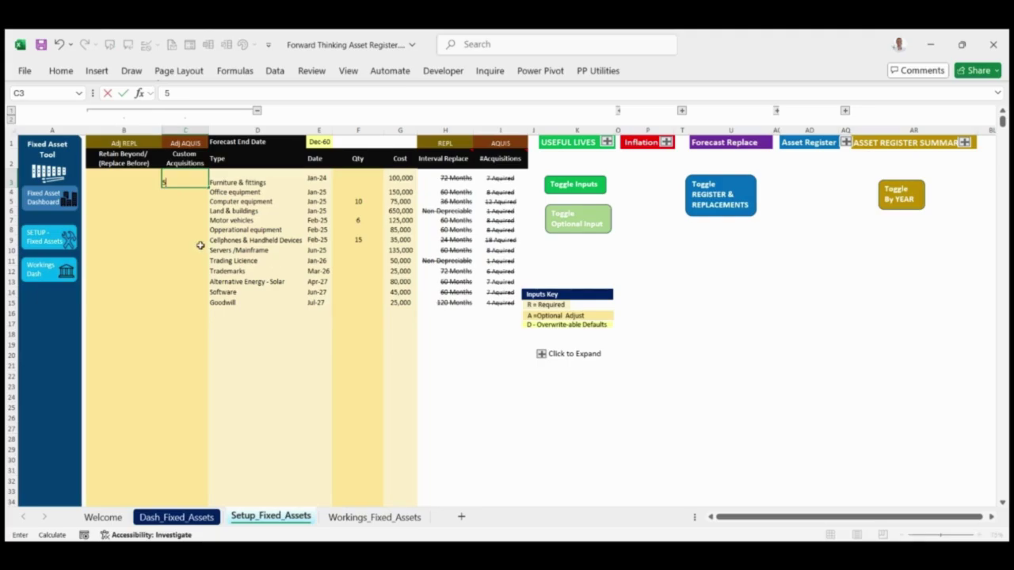
pyautogui.click(192, 179)
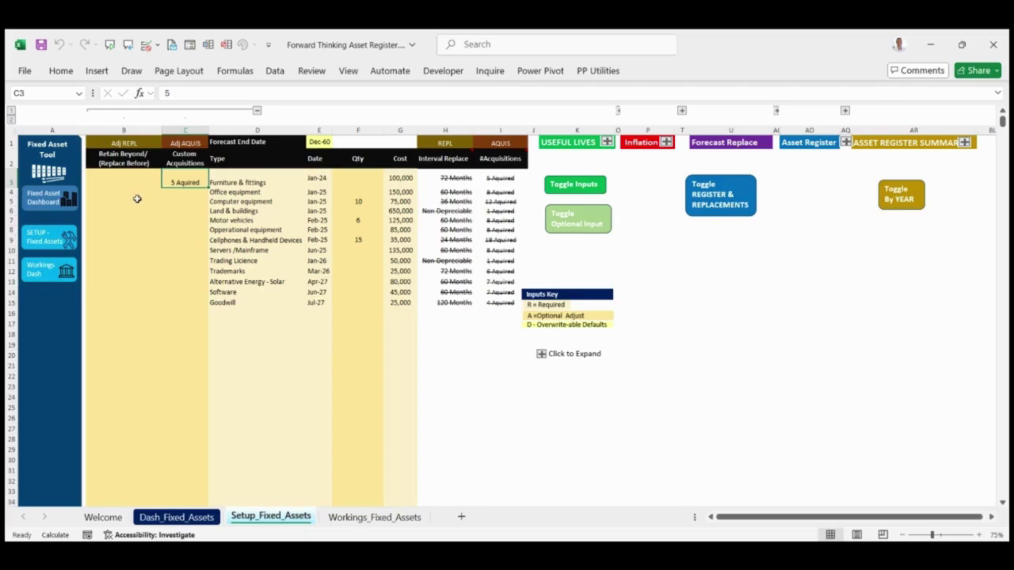
# Step: Check the office equipment's replacement interval and enter an adjustment of 6 in the Retain Beyond/(Replace Before) column
pyautogui.click(448, 192)
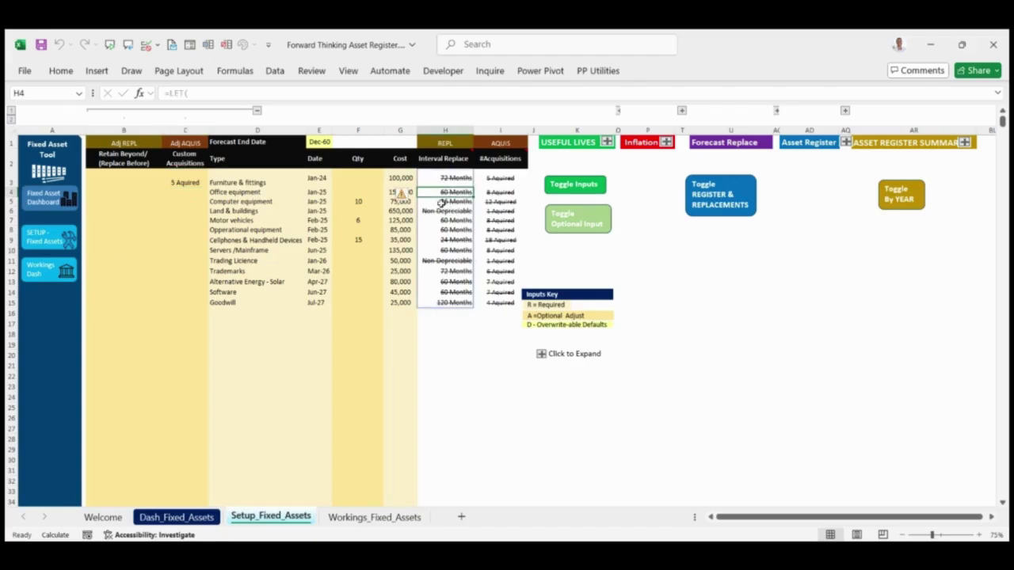
pyautogui.click(121, 194)
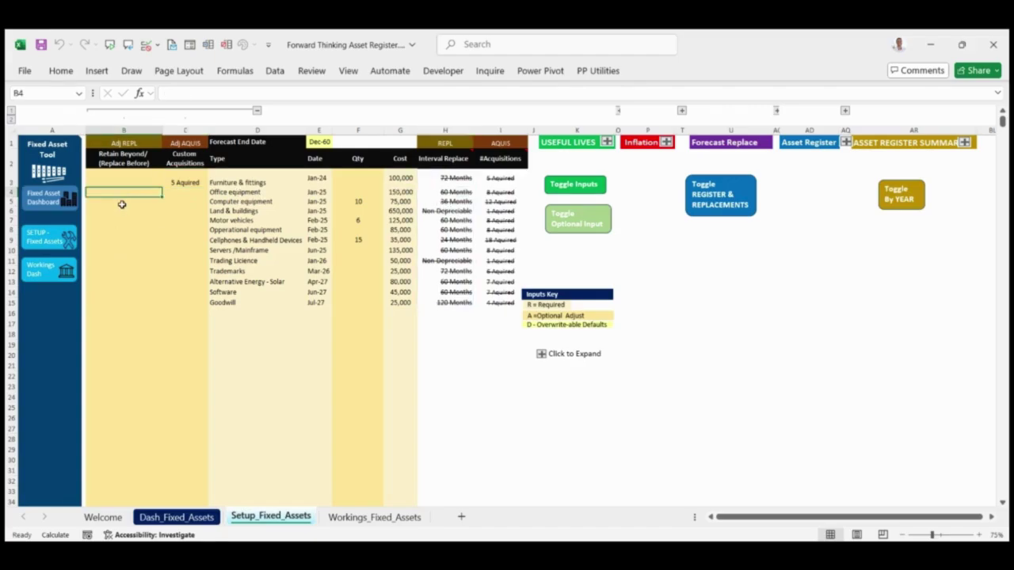
pyautogui.click(158, 237)
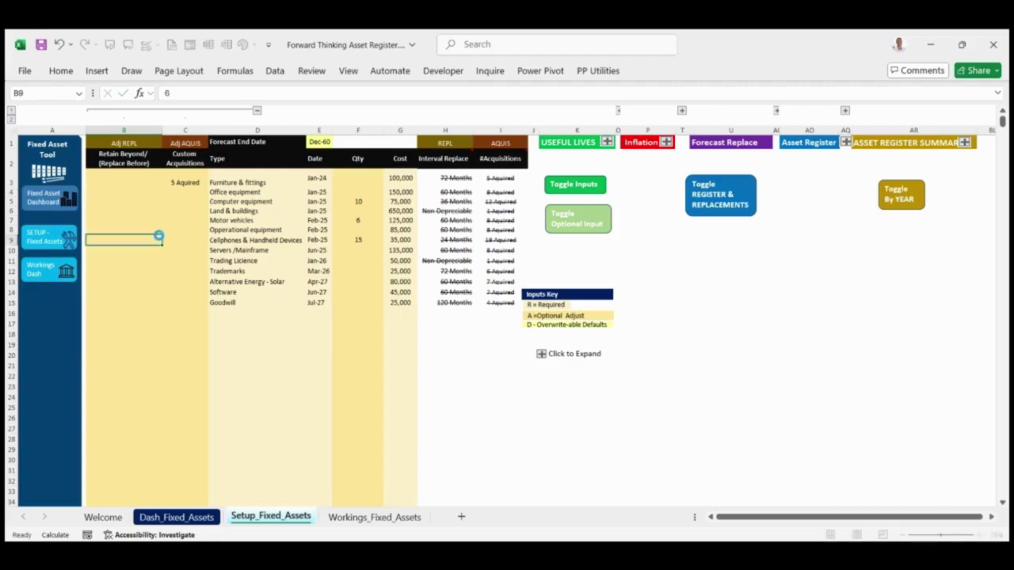
# Step: Show the useful lives and inflation inputs and examine the asset life settings for Land & buildings and Trading Licience
pyautogui.click(446, 191)
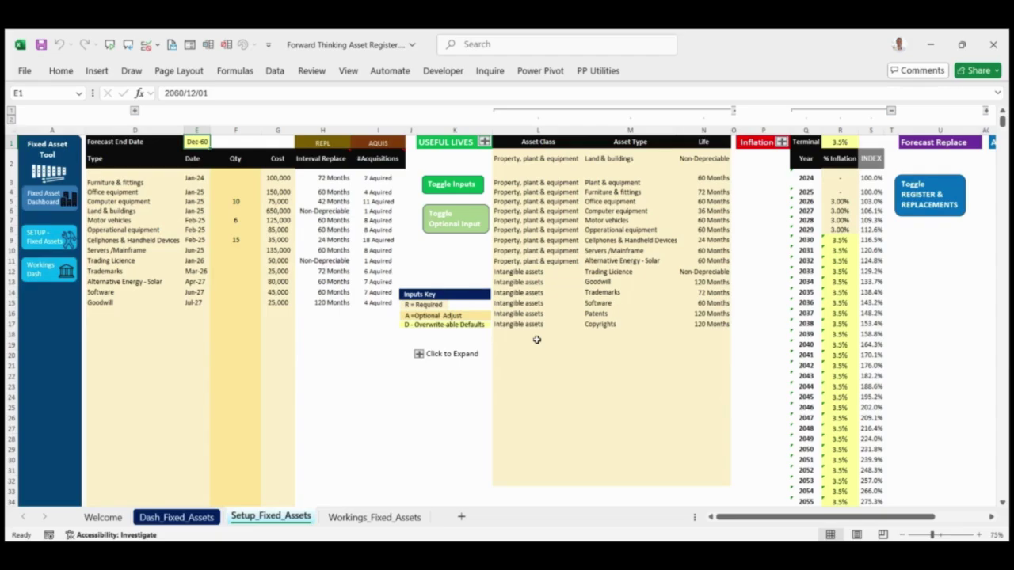
pyautogui.click(692, 159)
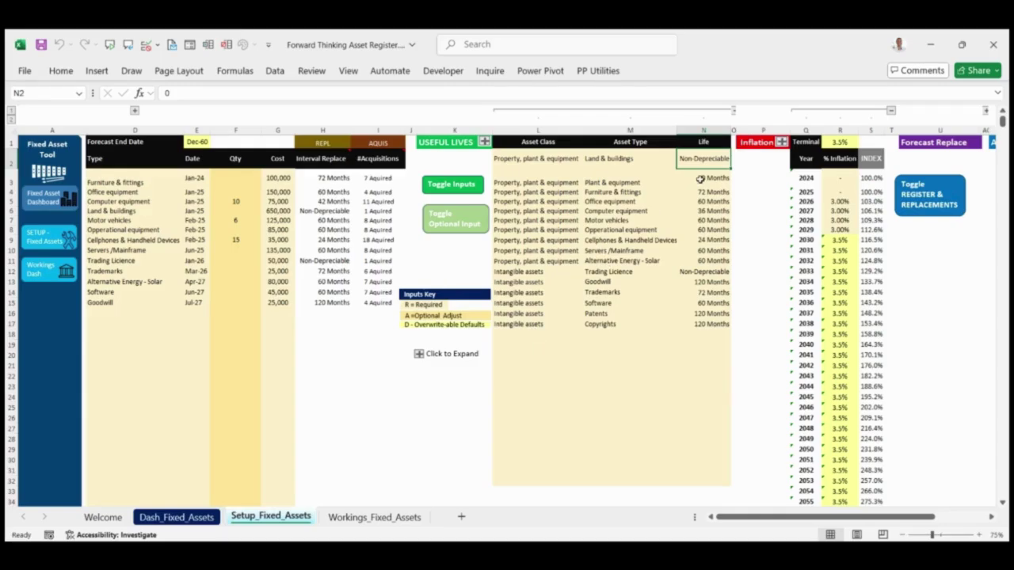
pyautogui.click(626, 156)
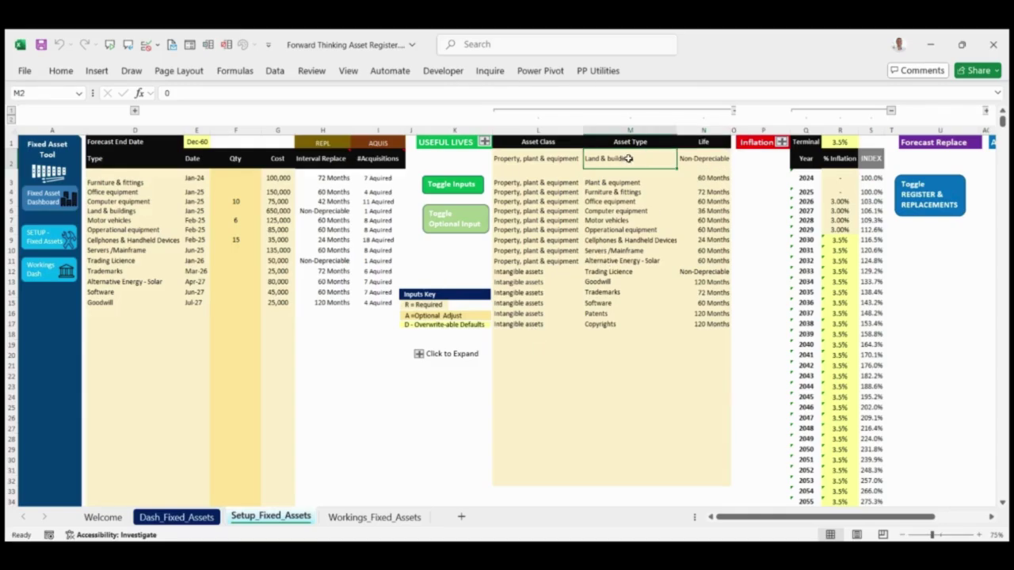
pyautogui.click(624, 272)
pyautogui.click(708, 273)
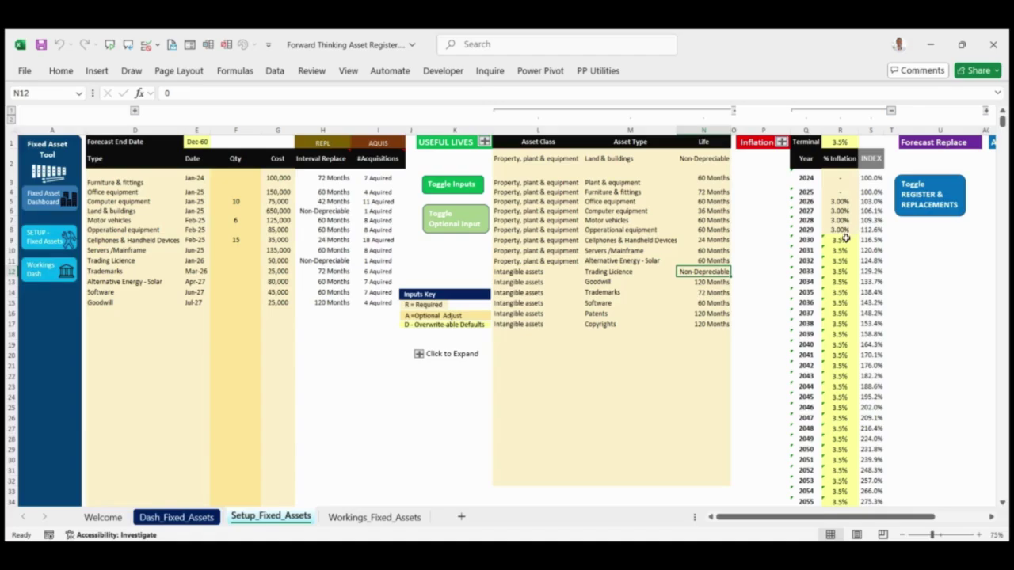
# Step: Examine the terminal inflation rate and follow the inflation index column down to the last forecast year
pyautogui.click(840, 144)
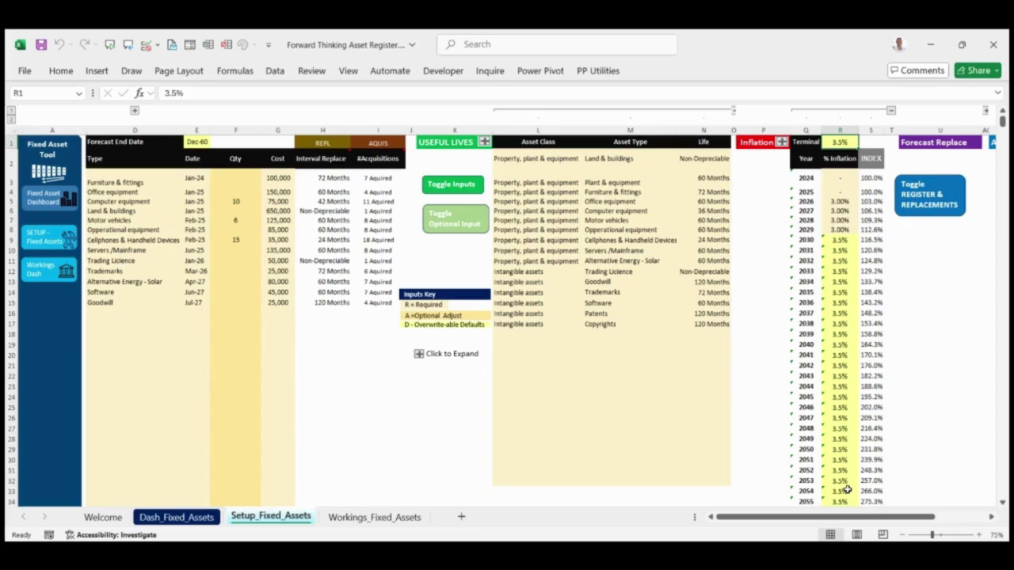
pyautogui.click(873, 203)
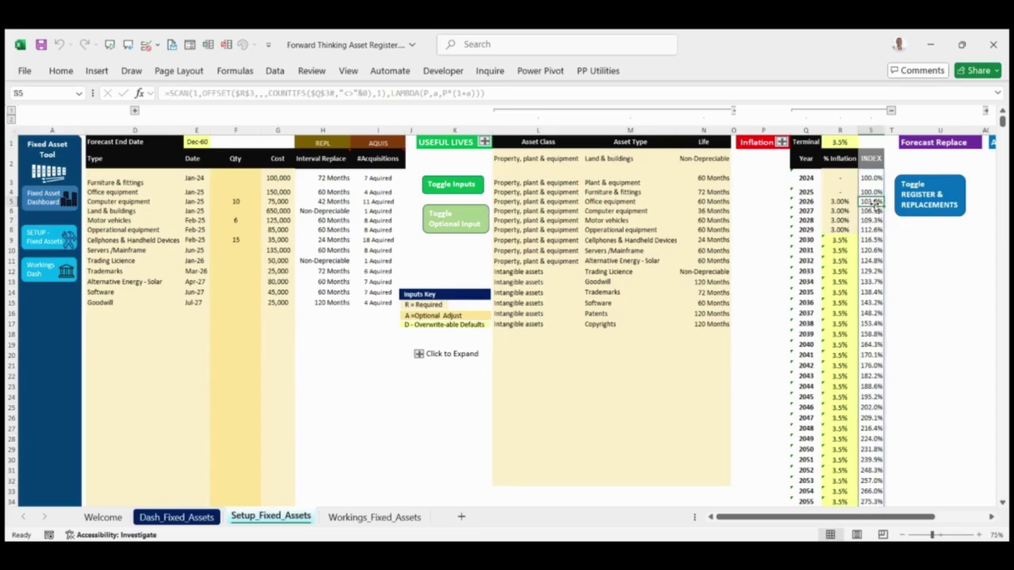
pyautogui.press('Down')
pyautogui.press('Down')
pyautogui.press('Down')
pyautogui.press('Down')
pyautogui.press('Down')
pyautogui.press('Down')
pyautogui.press('Down')
pyautogui.press('Down')
pyautogui.press('Down')
pyautogui.press('Down')
pyautogui.press('Down')
pyautogui.press('Down')
pyautogui.press('Down')
pyautogui.press('Down')
pyautogui.press('Down')
pyautogui.press('Down')
pyautogui.press('Down')
pyautogui.press('Down')
pyautogui.press('Down')
pyautogui.press('Down')
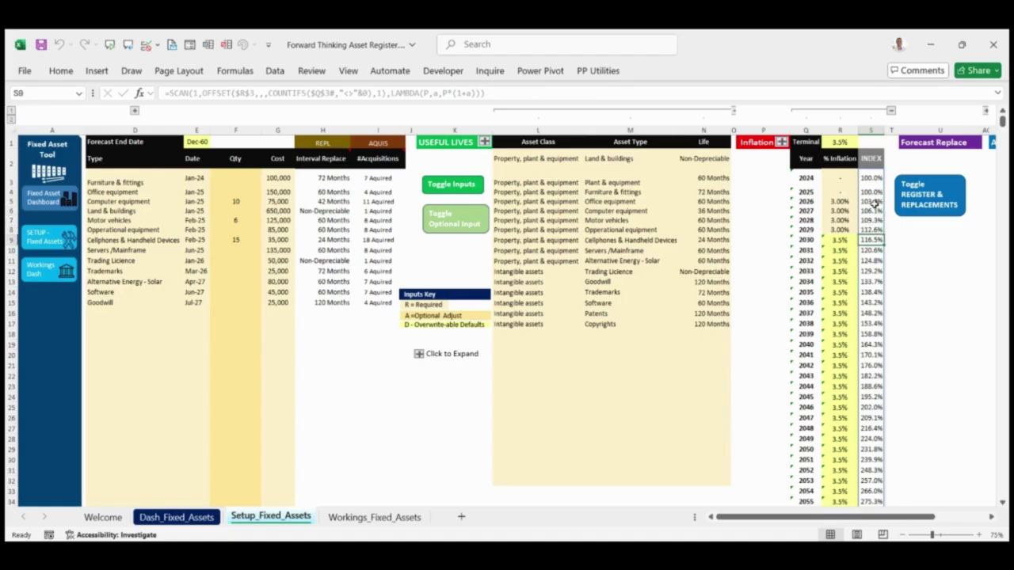
pyautogui.press('Down')
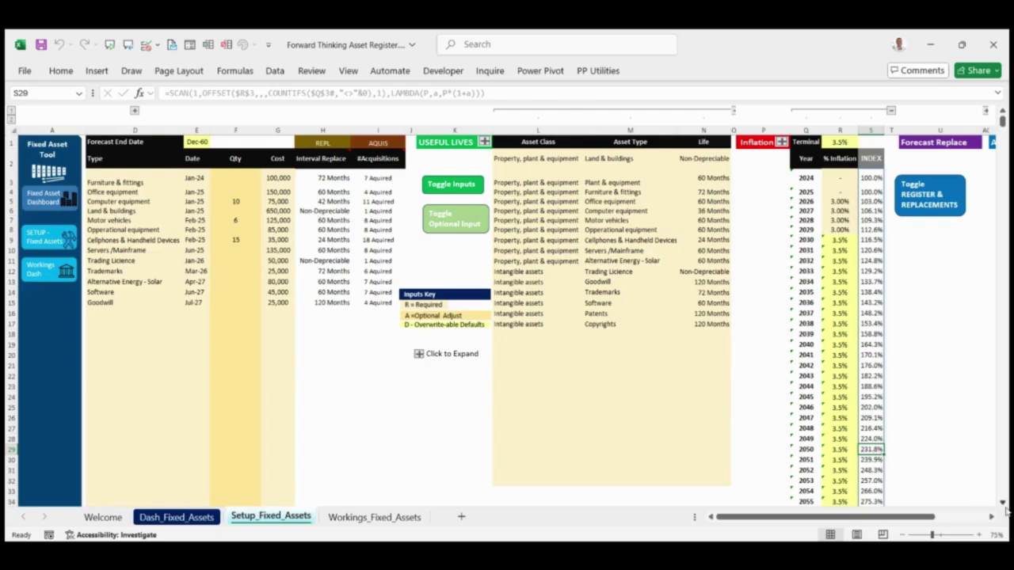
pyautogui.scroll(-4, 1005, 510)
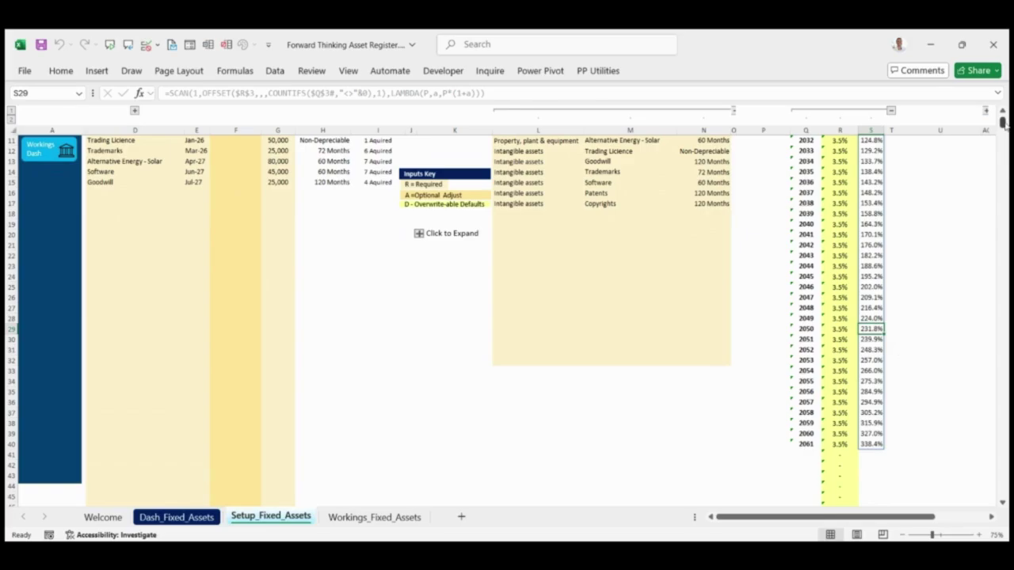
pyautogui.scroll(4, 1003, 123)
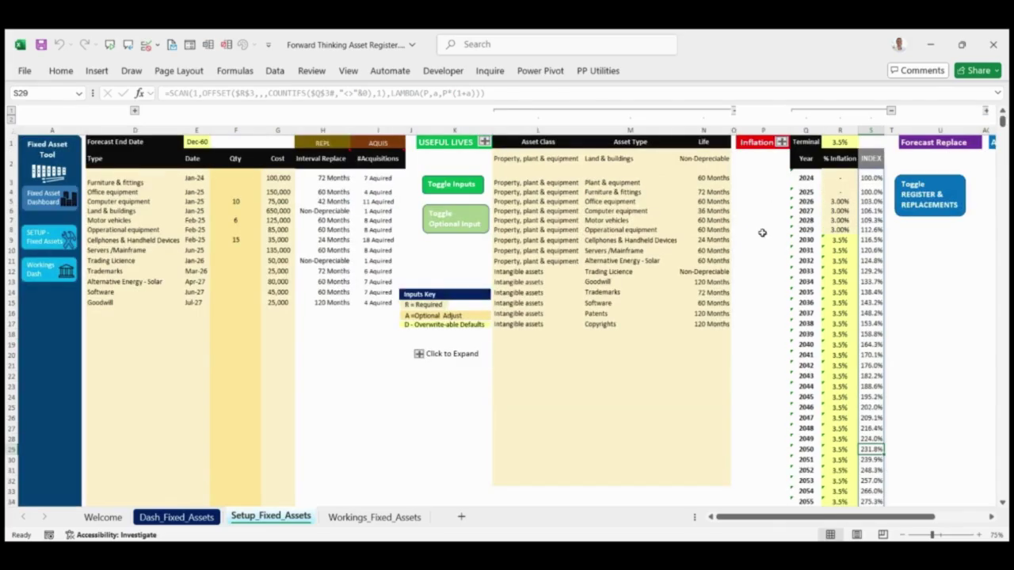
# Step: Hide the useful lives and inflation inputs, show the forecasted asset replacement schedule, and inspect its Asset_Replace_Sched formula and rows
pyautogui.click(470, 192)
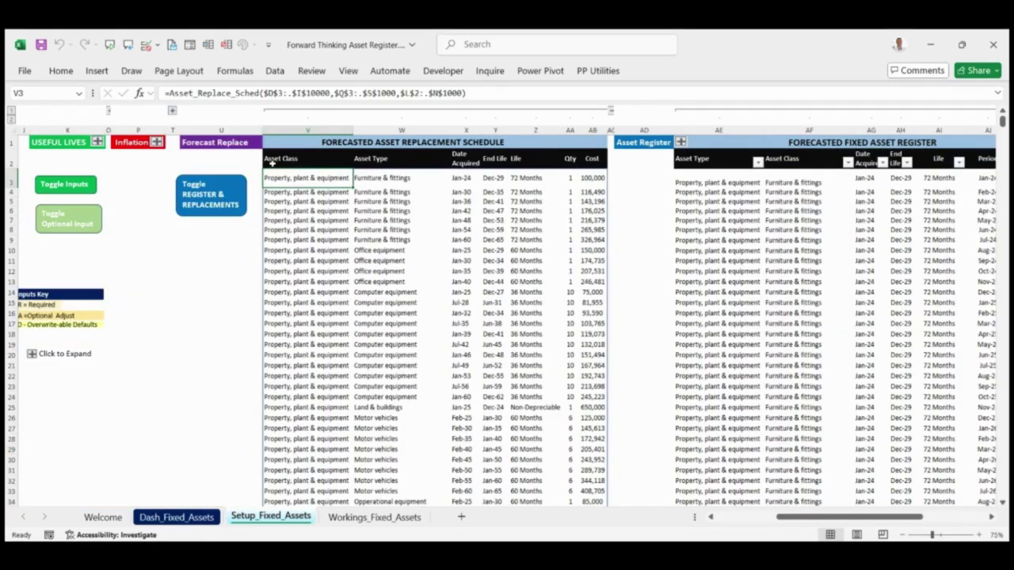
pyautogui.click(223, 93)
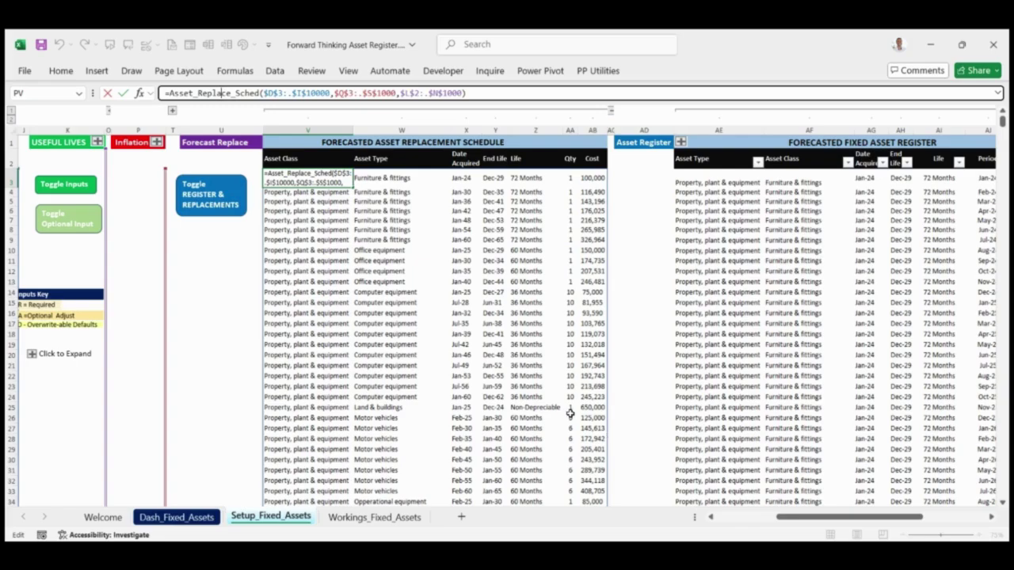
pyautogui.press('Return')
pyautogui.click(488, 395)
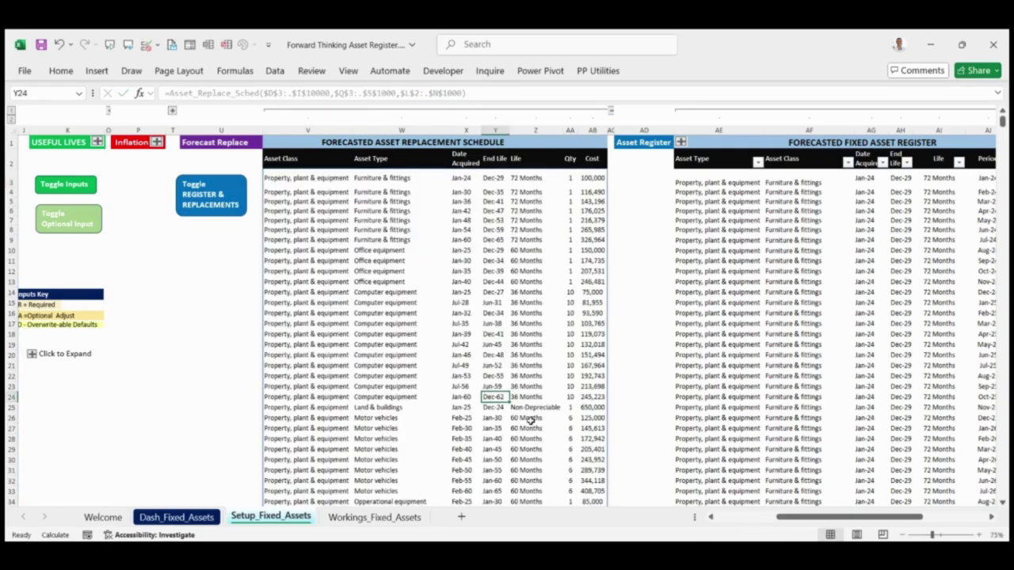
pyautogui.click(436, 244)
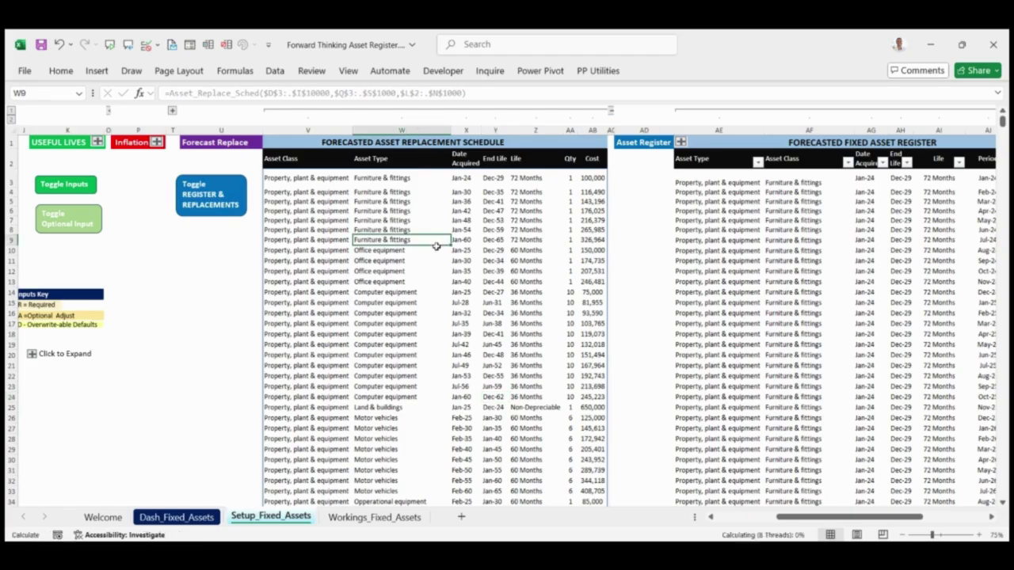
# Step: Follow the forecasted asset replacement schedule's Asset Type column from its first row down to the last spilled row
pyautogui.click(306, 175)
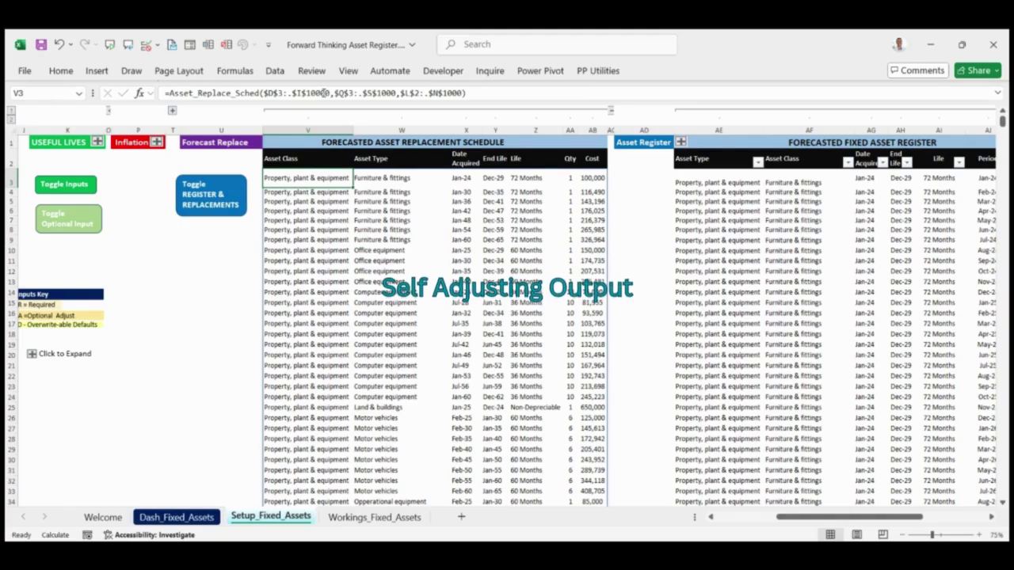
pyautogui.click(404, 177)
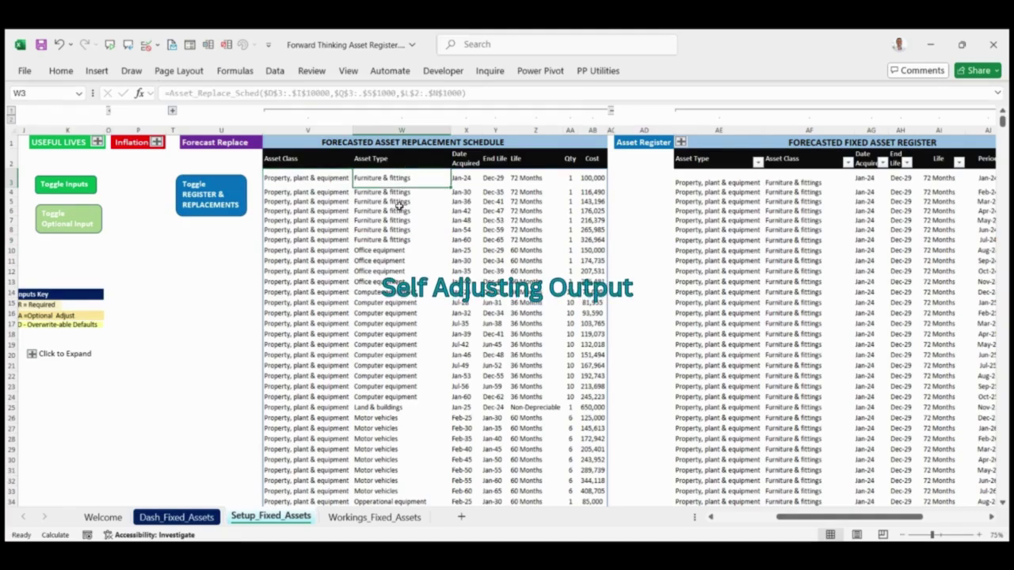
pyautogui.hotkey('ctrl', 'Down')
pyautogui.press('Down')
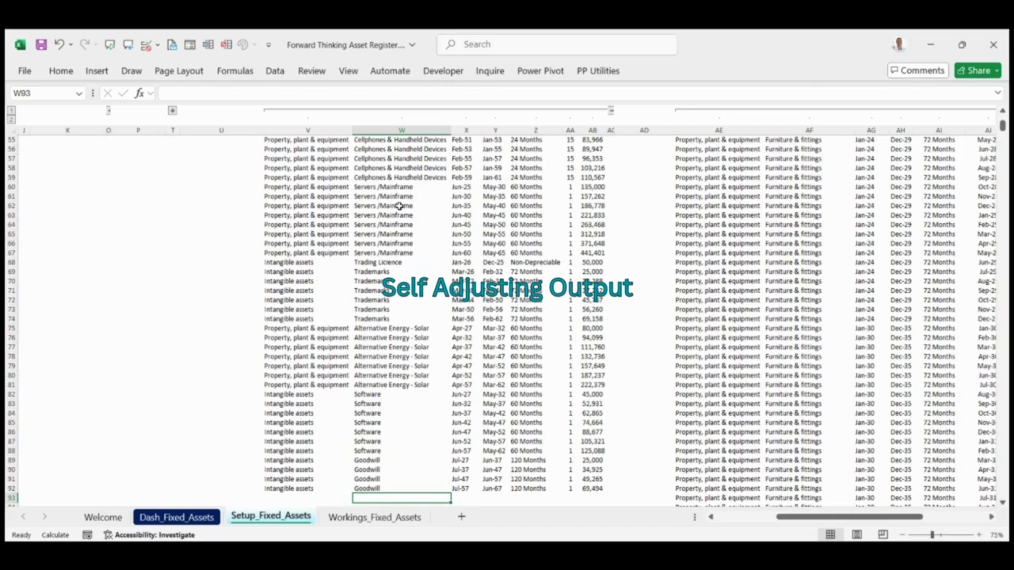
pyautogui.press('Up')
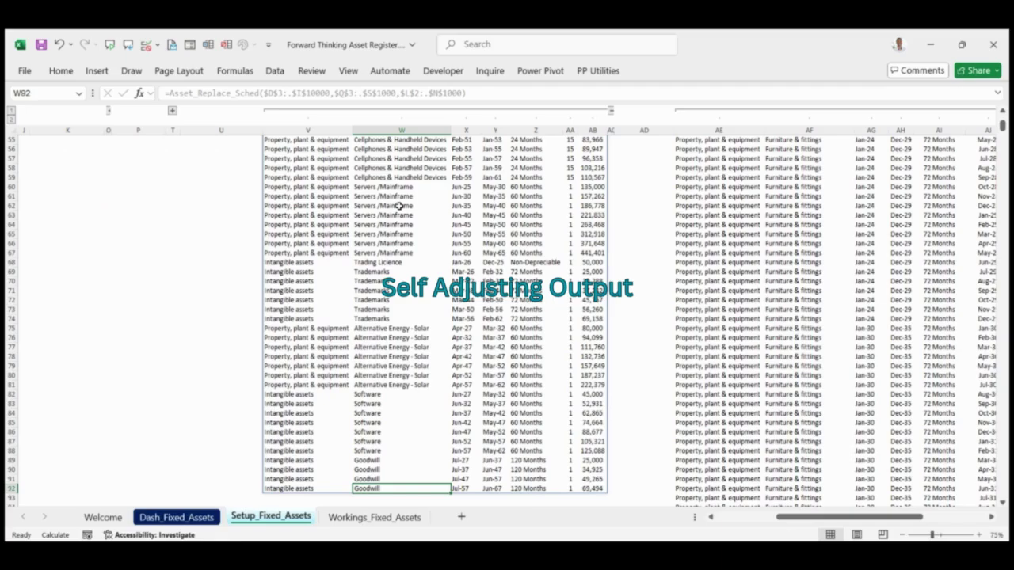
# Step: Return to the start of the forecasted asset replacement schedule and inspect its Asset_Replace_Sched formula without changing it
pyautogui.hotkey('ctrl', 'Up')
pyautogui.press('Left')
pyautogui.press('Left')
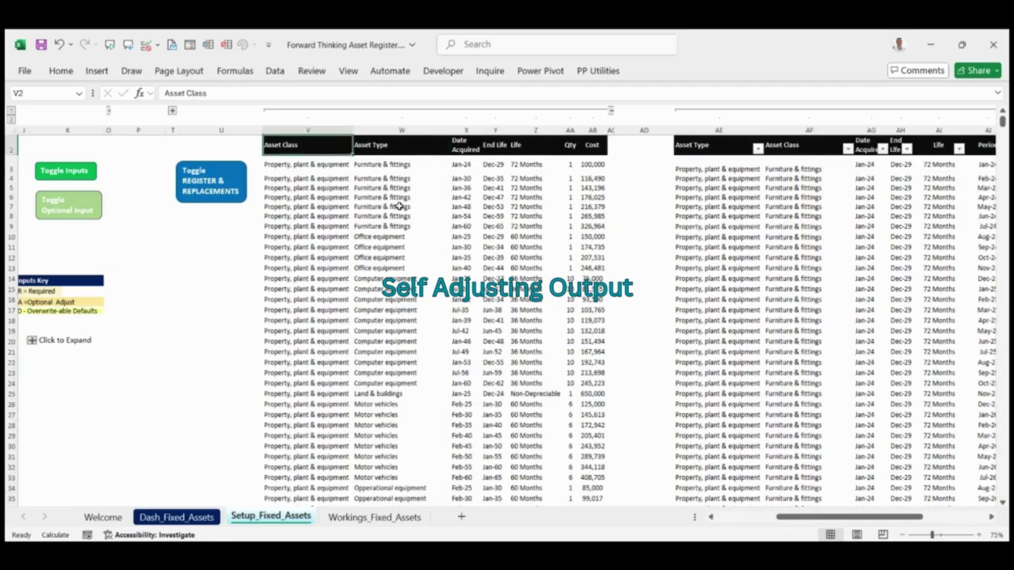
pyautogui.press('Right')
pyautogui.press('Down')
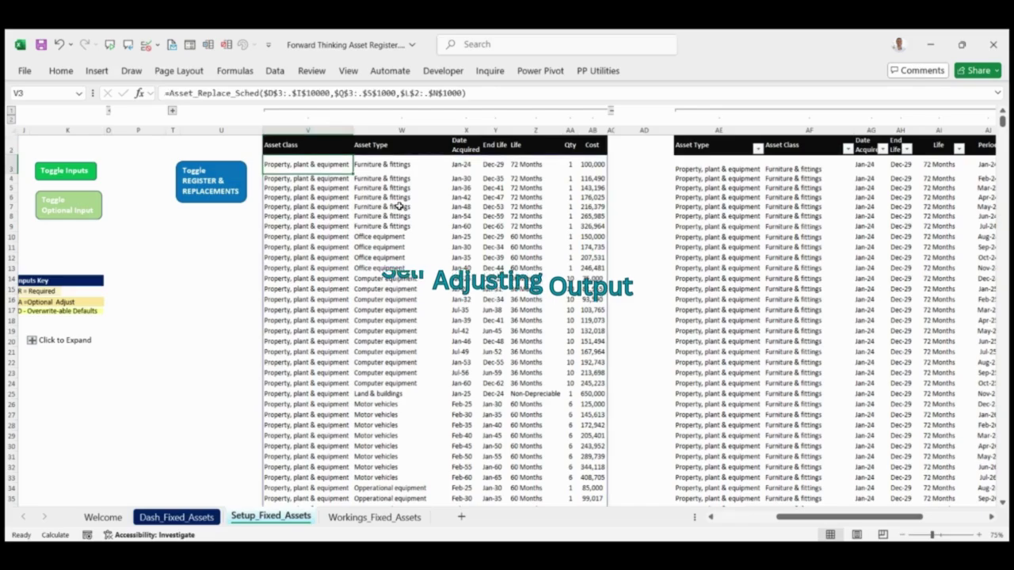
pyautogui.click(383, 92)
pyautogui.press('Return')
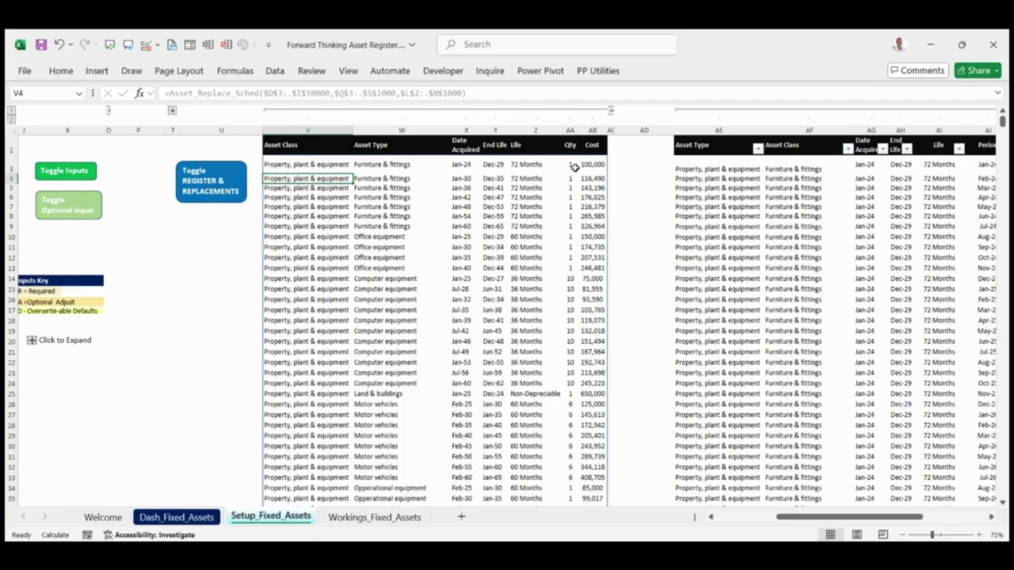
# Step: Examine the replacement schedule's computer equipment quantity and the successive replacement costs for Furniture & fittings
pyautogui.click(571, 290)
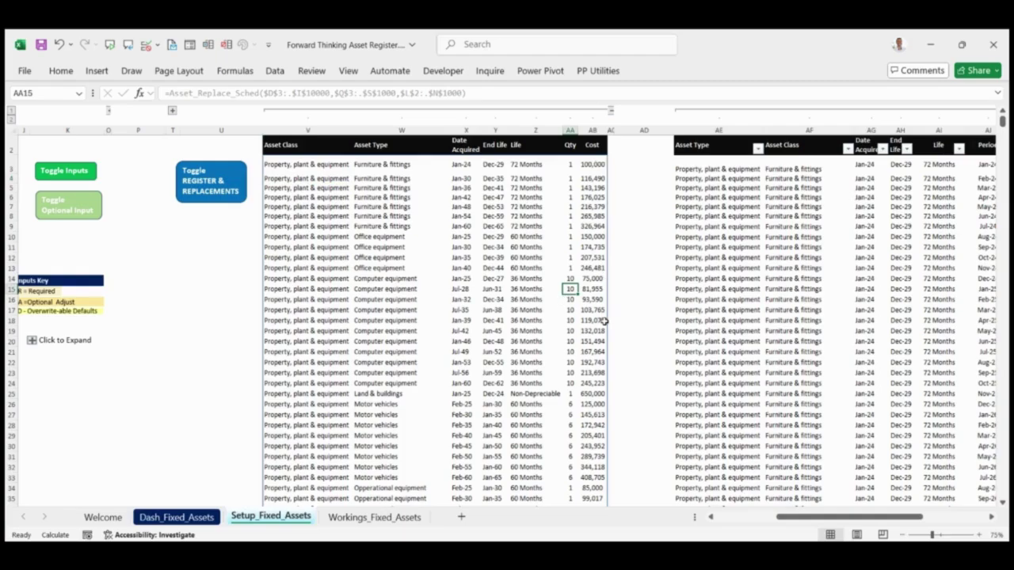
pyautogui.click(592, 165)
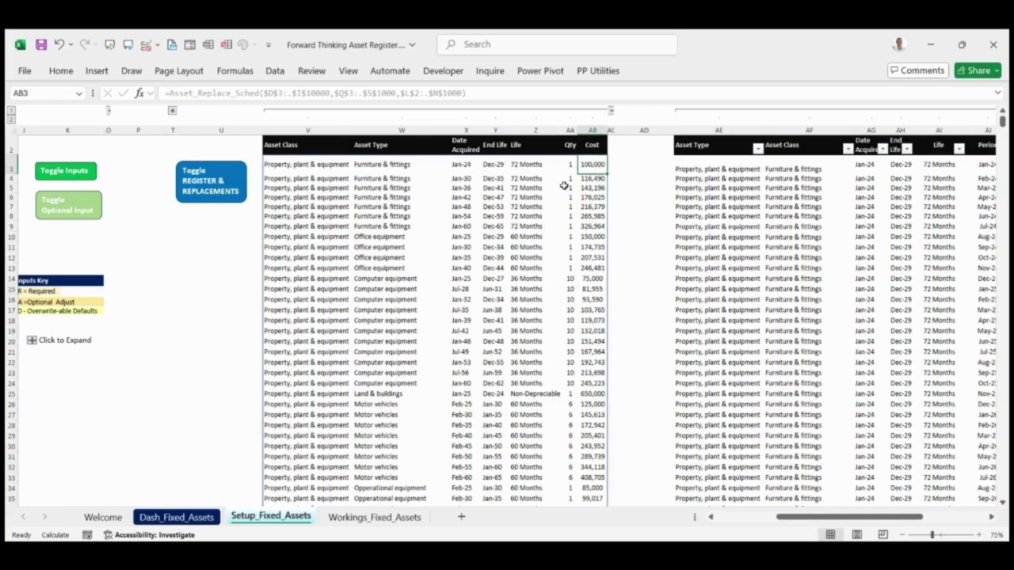
pyautogui.click(589, 179)
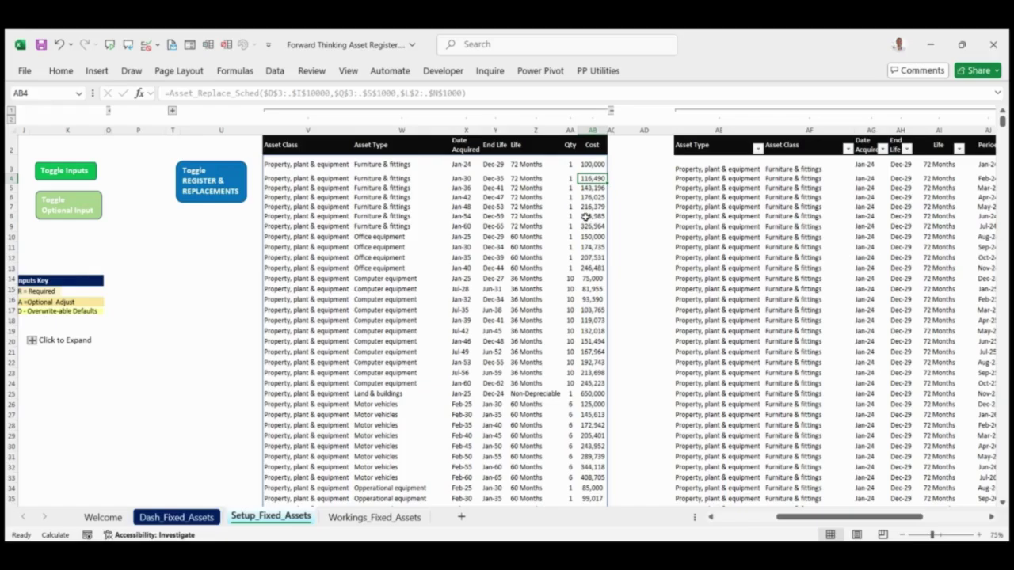
pyautogui.click(590, 189)
pyautogui.click(589, 197)
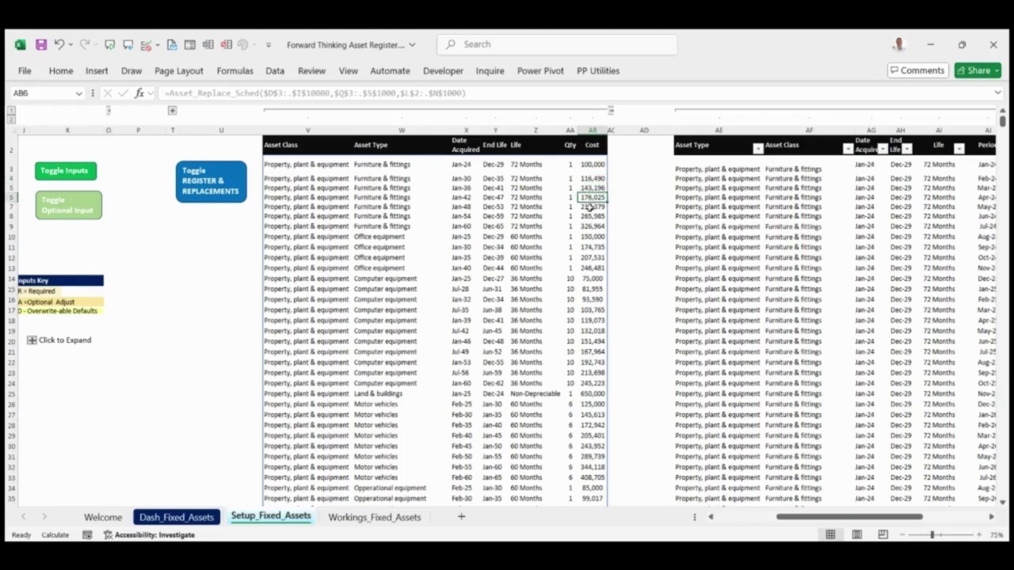
pyautogui.click(590, 215)
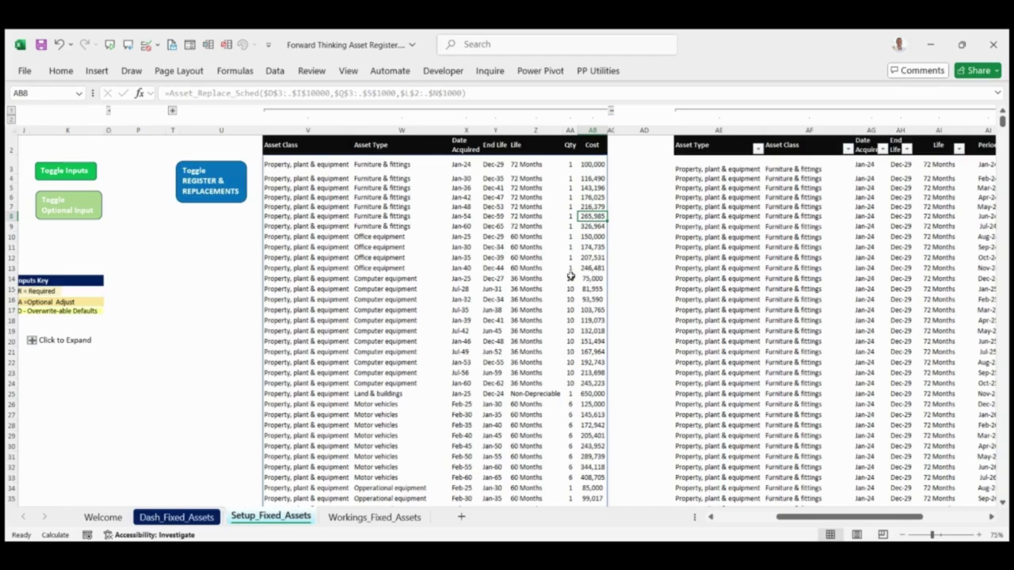
pyautogui.click(592, 227)
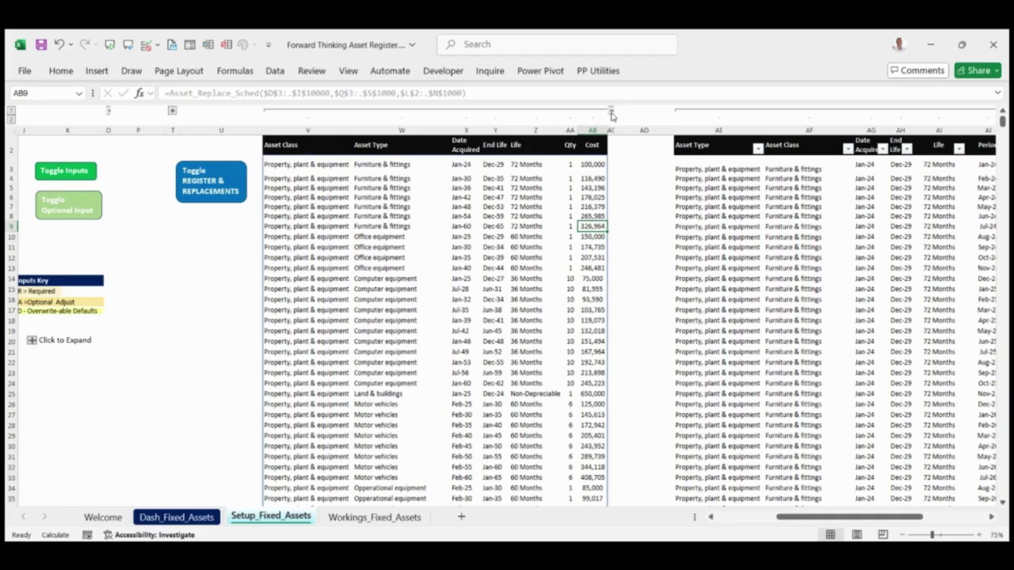
# Step: Inspect the Dep_Schedules formula in the first cell of the forecasted fixed asset register
pyautogui.hscroll(3, 476, 216)
pyautogui.click(434, 166)
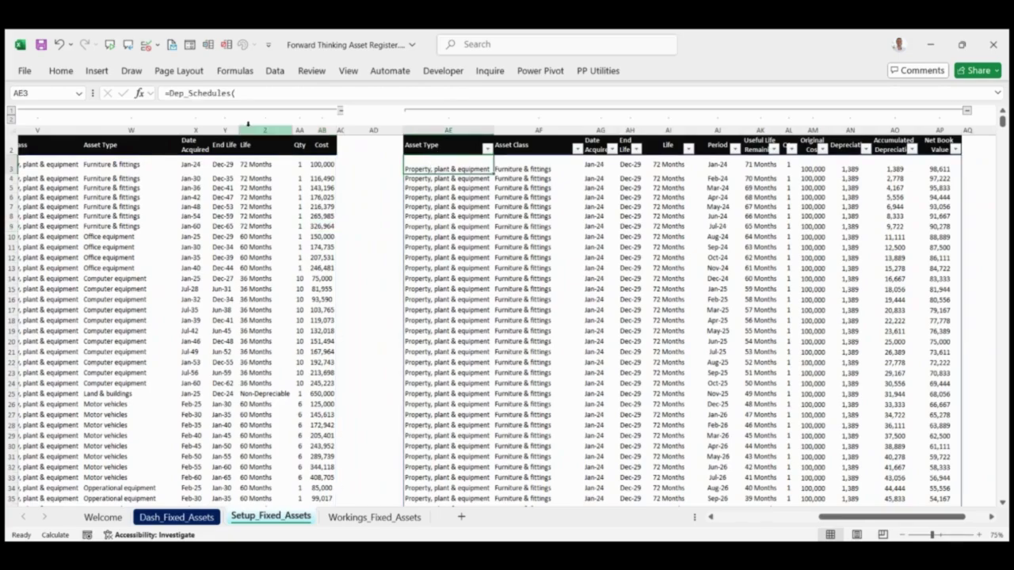
pyautogui.click(204, 92)
# Step: Review the asset inputs and replacement schedule, and examine the fixed asset register's date acquired, end life and remaining columns
pyautogui.click(710, 517)
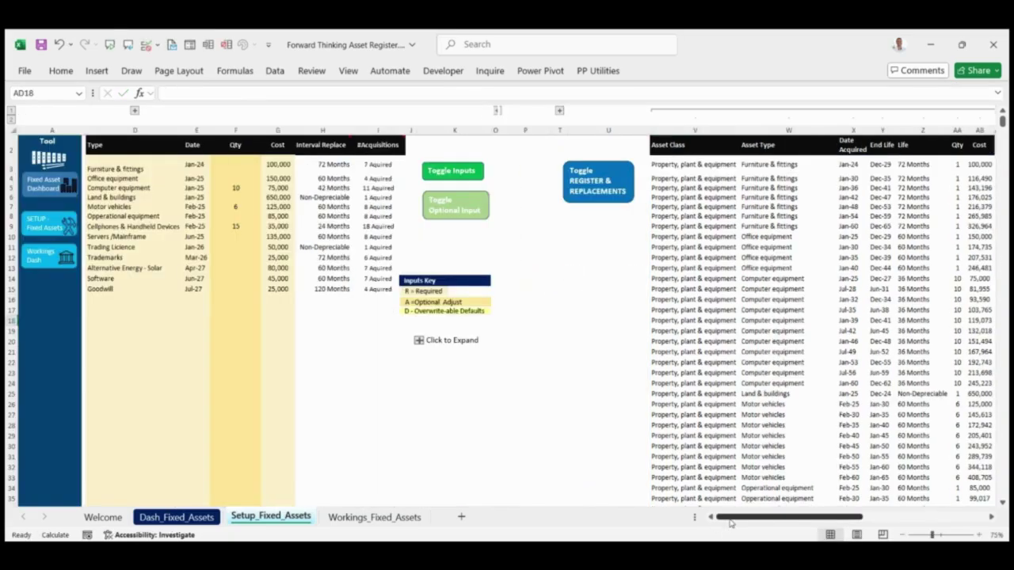
pyautogui.moveTo(724, 522); pyautogui.dragTo(854, 521)
pyautogui.click(628, 246)
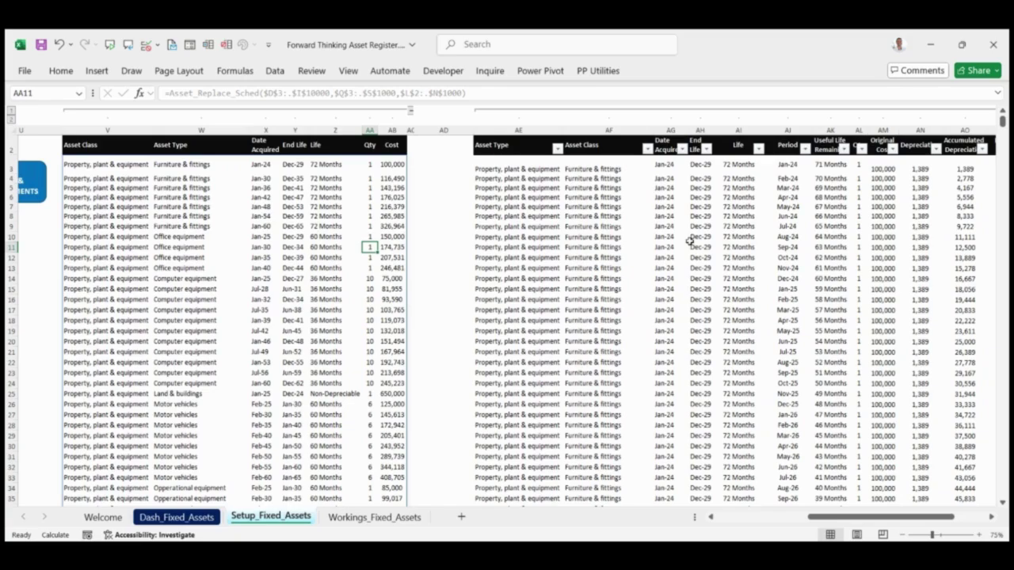
pyautogui.click(671, 164)
pyautogui.click(705, 168)
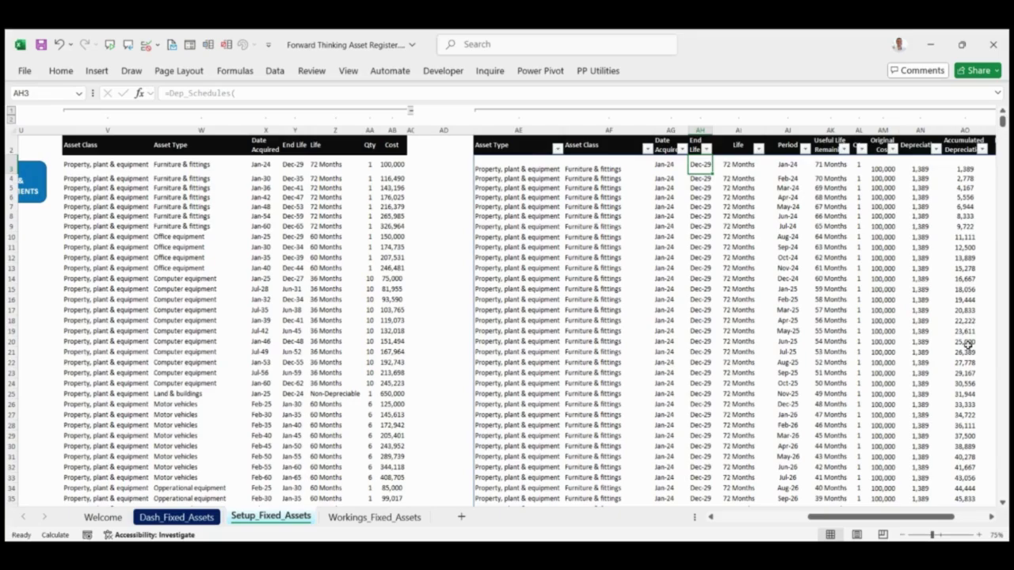
pyautogui.click(990, 517)
pyautogui.click(991, 517)
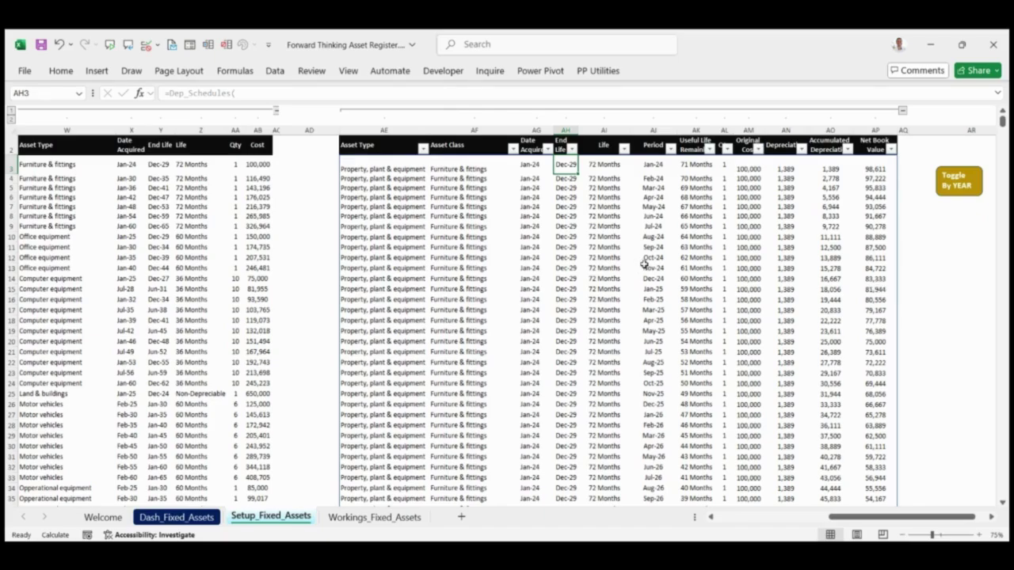
# Step: Go to the last row of the forecasted fixed asset register and check Goodwill's final remaining useful life
pyautogui.hotkey('ctrl', 'Down')
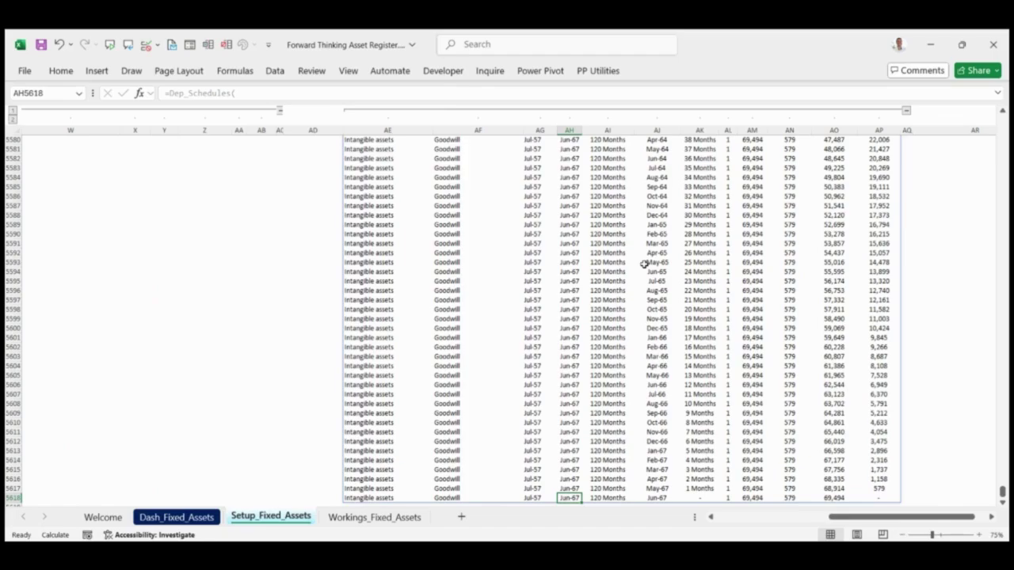
pyautogui.click(705, 498)
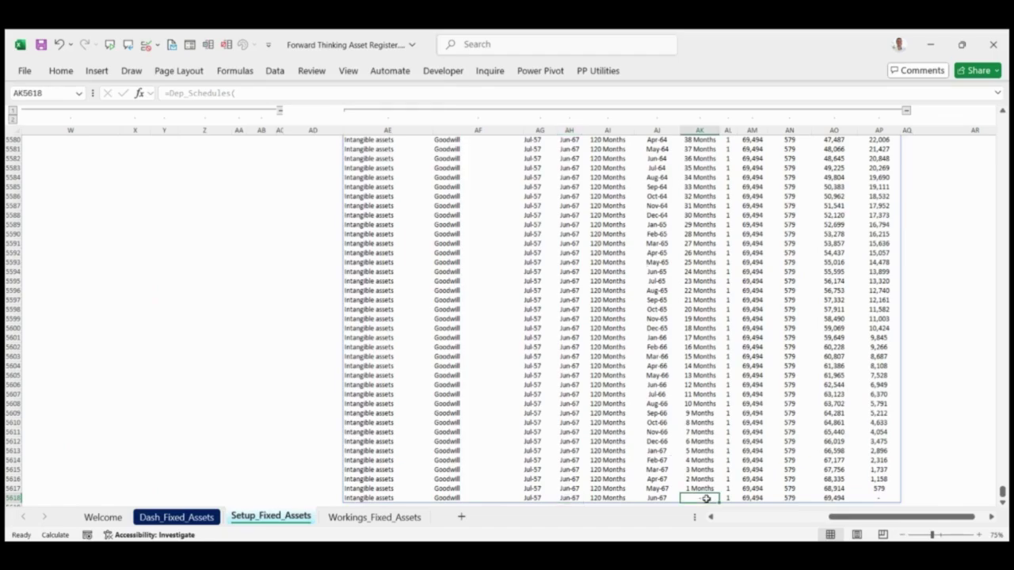
pyautogui.moveTo(1002, 491); pyautogui.dragTo(1006, 513)
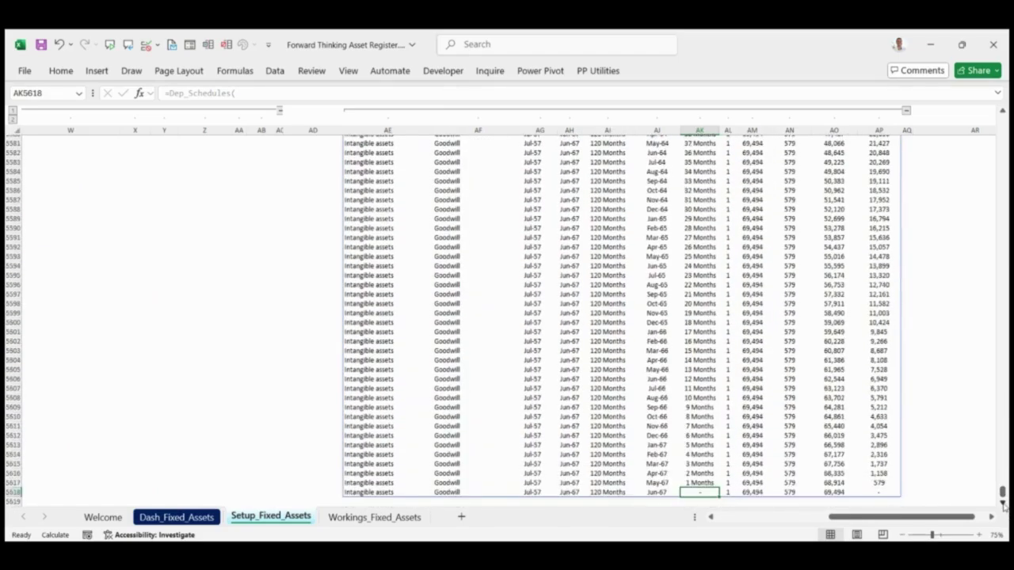
pyautogui.click(1003, 503)
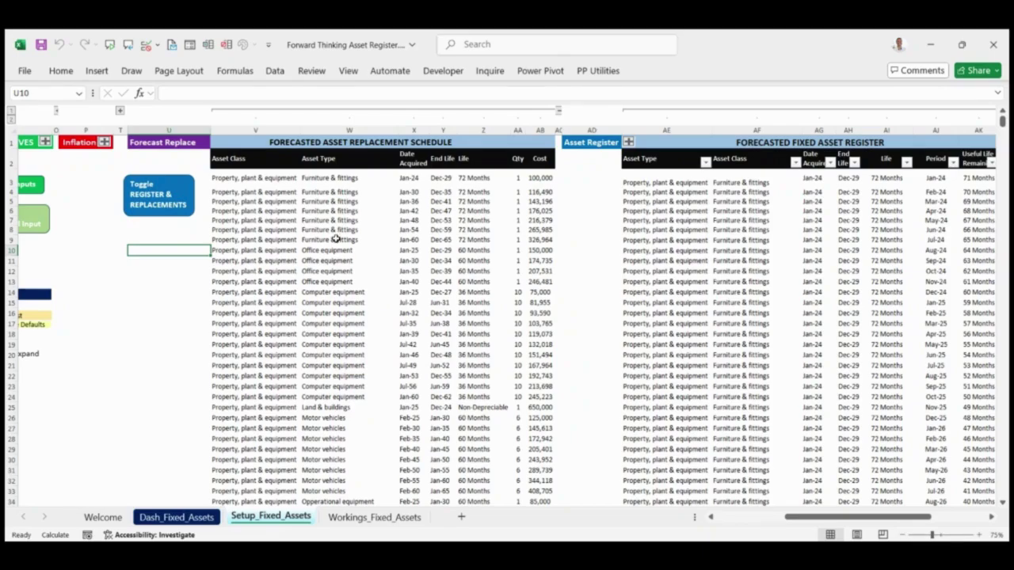
# Step: Hide the register and replacement schedules and show the asset register summary by year
pyautogui.click(165, 205)
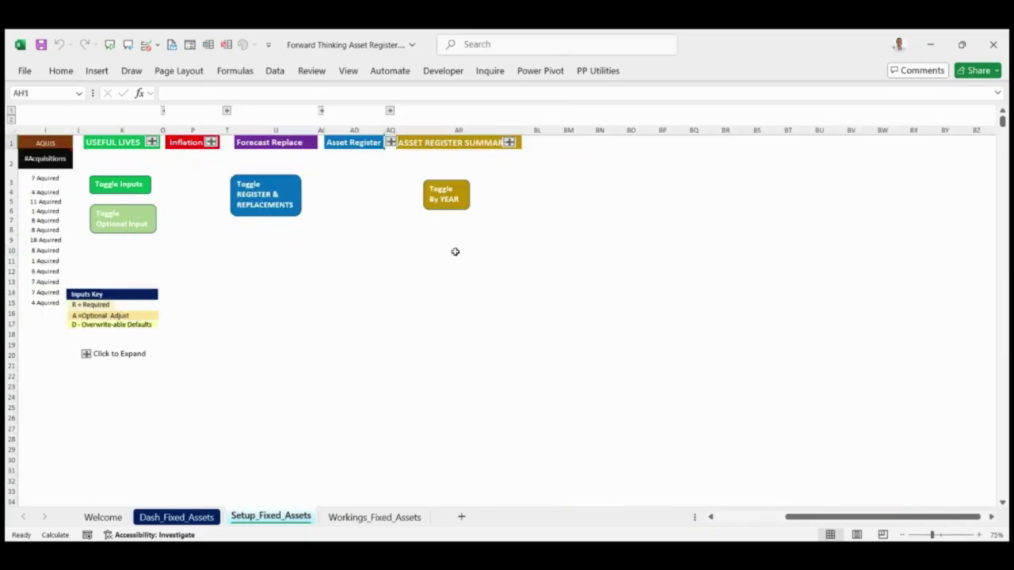
pyautogui.click(447, 205)
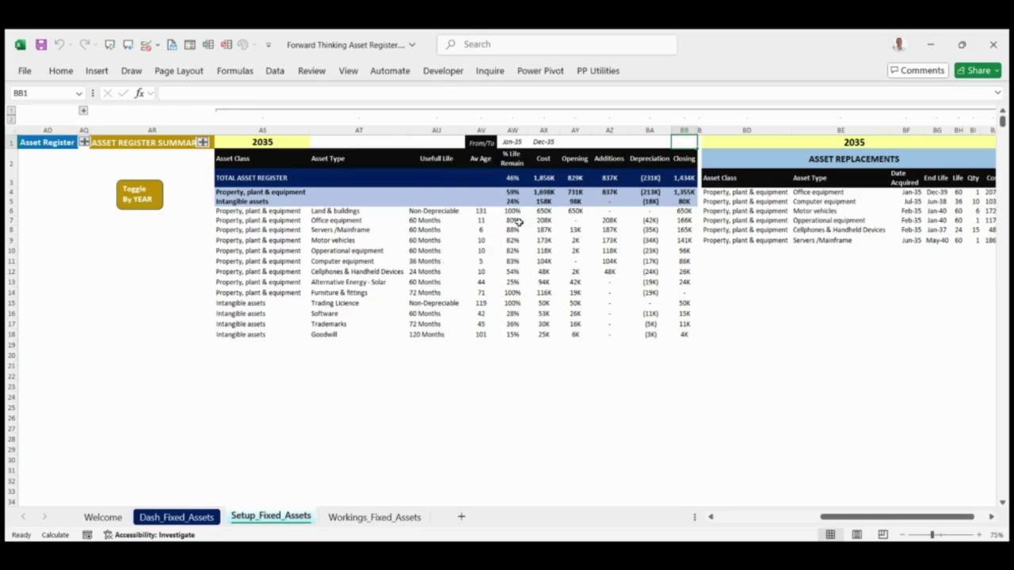
# Step: Switch the asset register summary year to 2028 and back to 2035
pyautogui.click(274, 143)
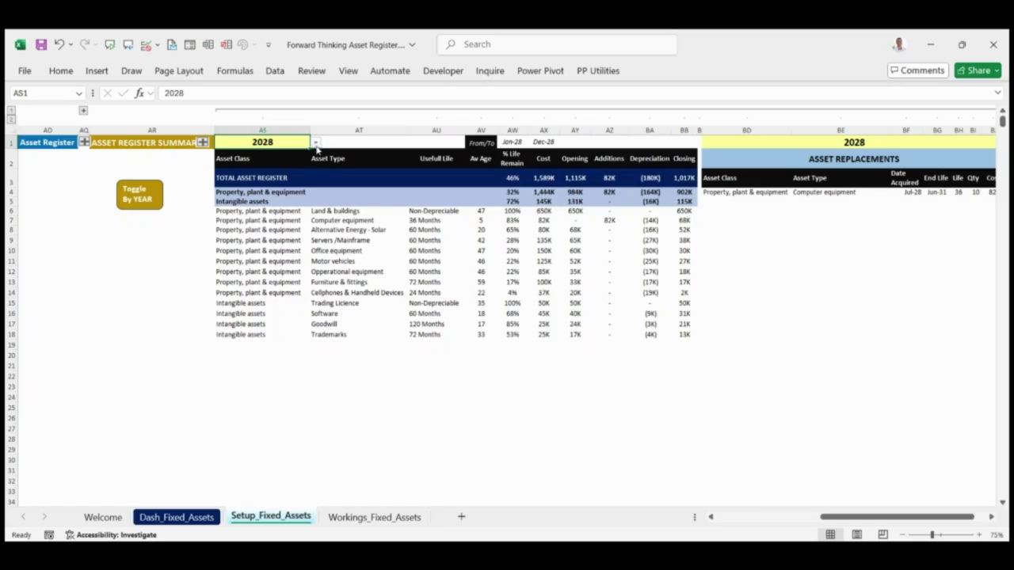
pyautogui.click(316, 145)
pyautogui.click(258, 276)
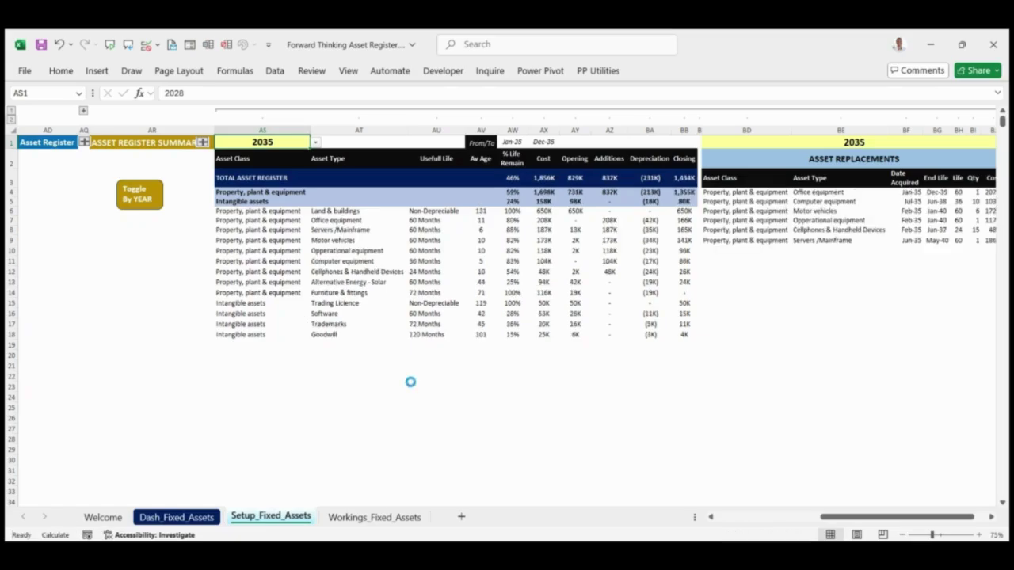
# Step: Examine the 2035 asset replacements table and the Property, plant & equipment and Intangible assets rows of the register summary
pyautogui.click(835, 215)
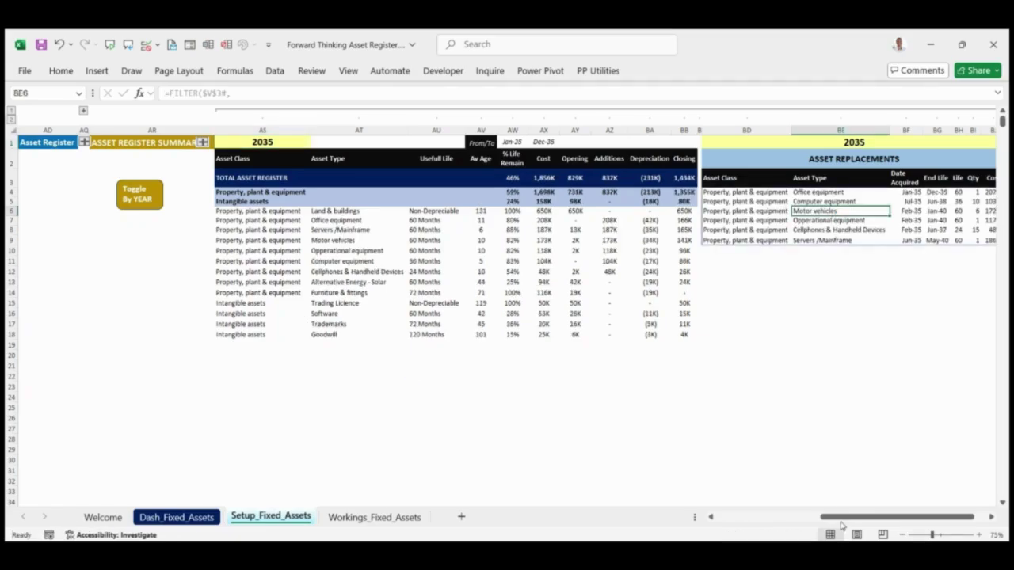
pyautogui.moveTo(841, 525); pyautogui.dragTo(854, 525)
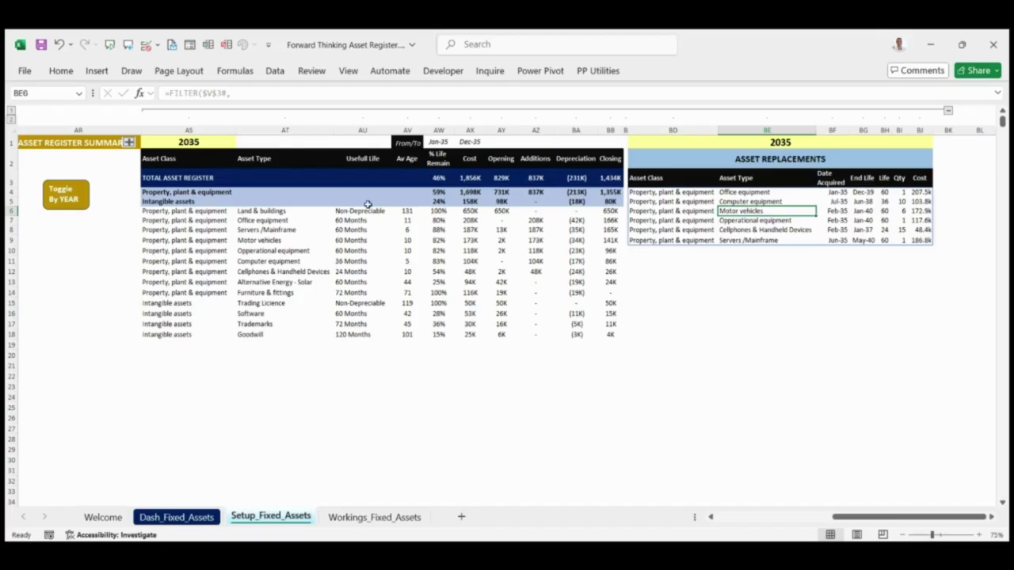
pyautogui.click(180, 221)
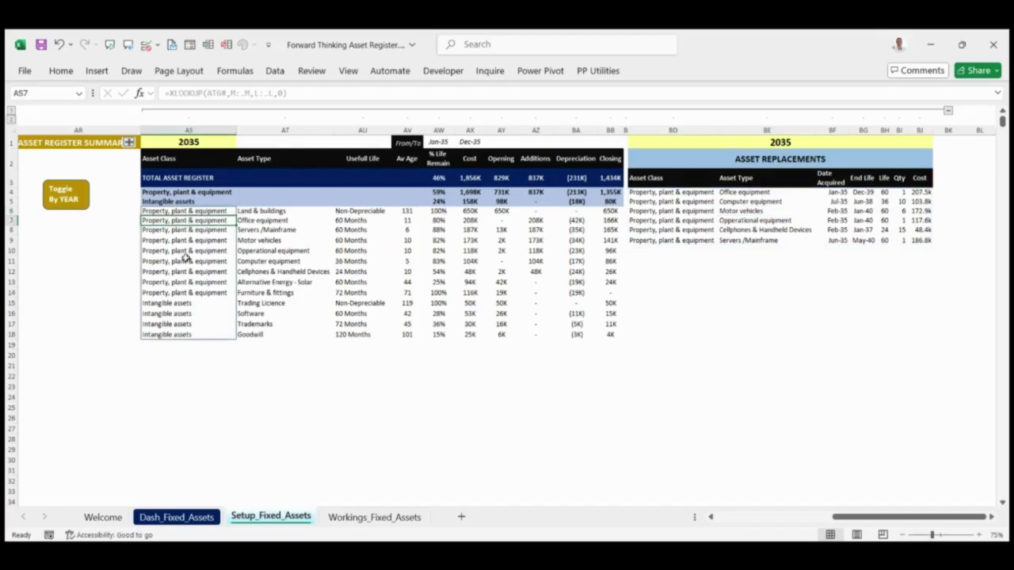
pyautogui.click(184, 313)
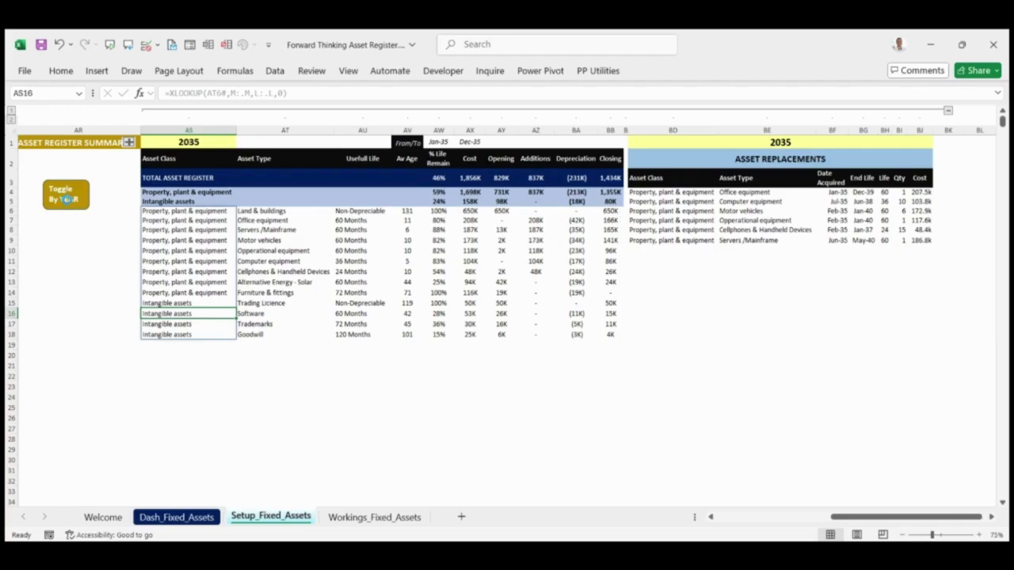
# Step: Hide the asset register summary by year and open the fixed asset dashboard
pyautogui.click(65, 198)
pyautogui.click(732, 519)
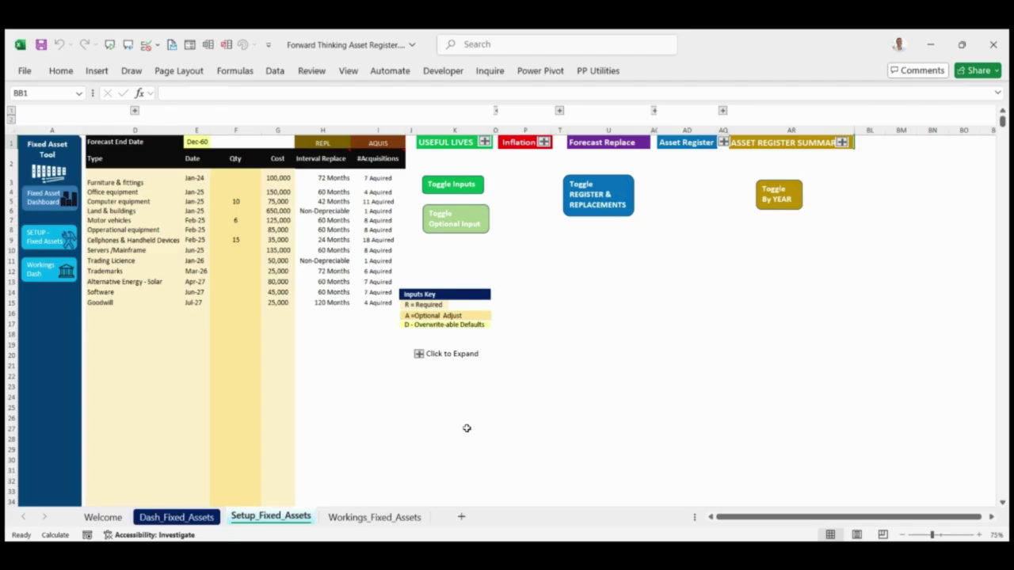
pyautogui.click(49, 200)
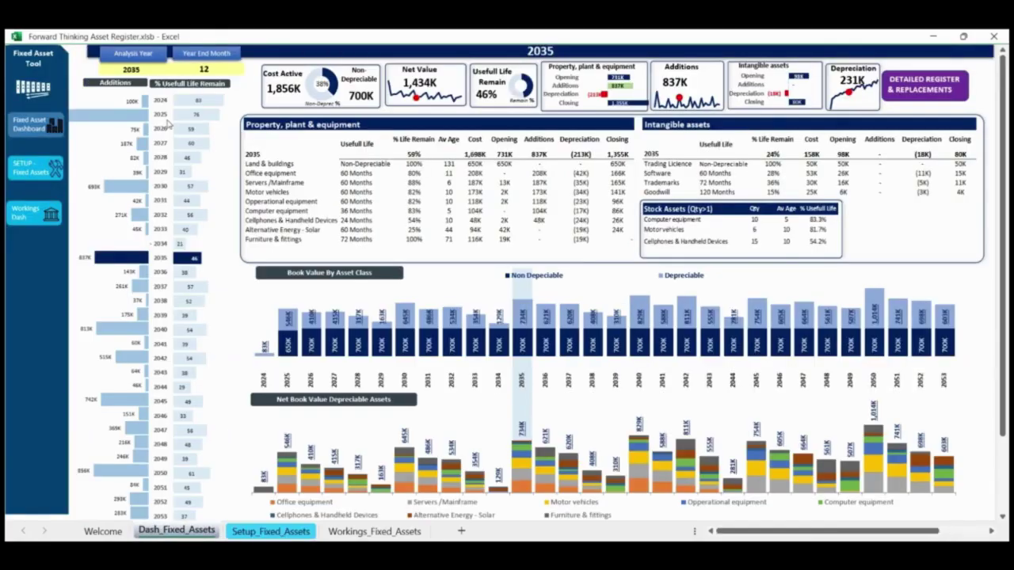
# Step: Set the dashboard's analysis year to 2030 and the year end month to 6
pyautogui.click(138, 71)
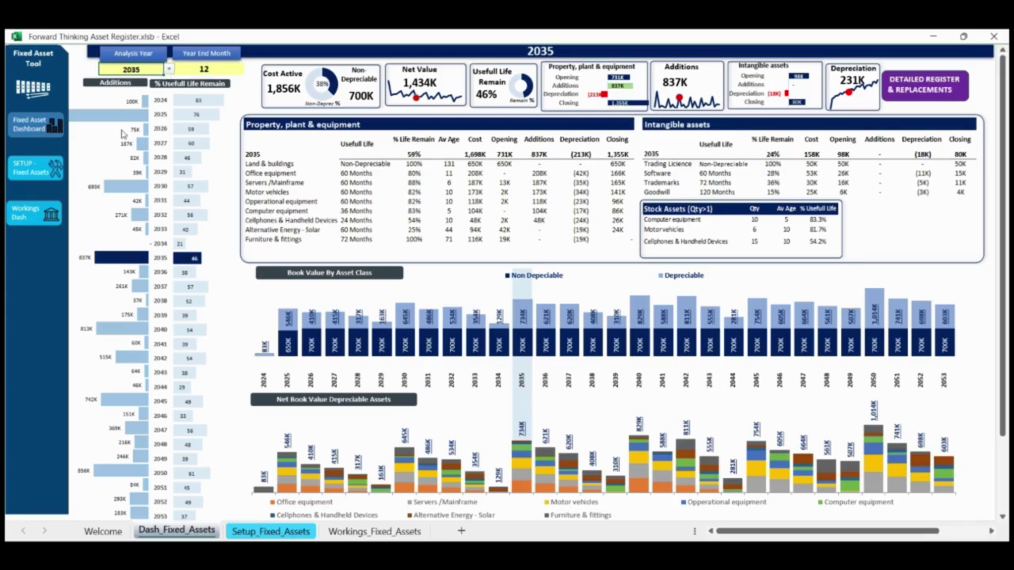
pyautogui.write('2030')
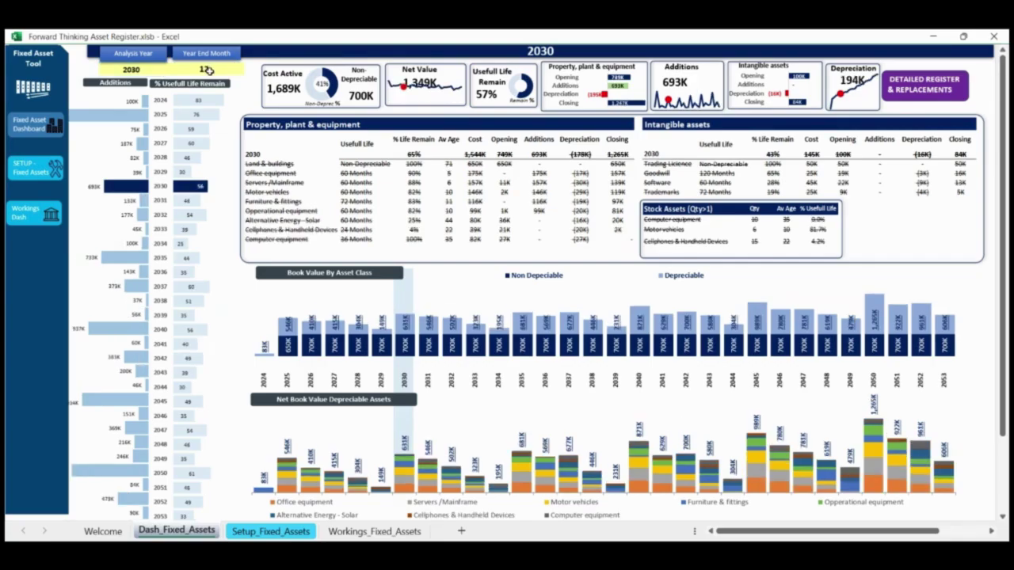
pyautogui.click(207, 70)
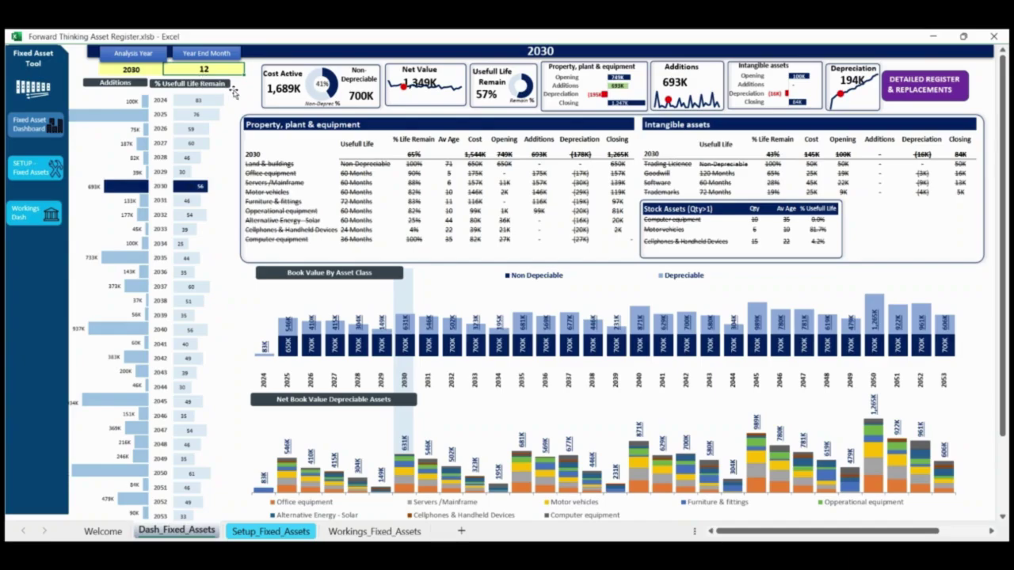
pyautogui.write('6')
pyautogui.press('Return')
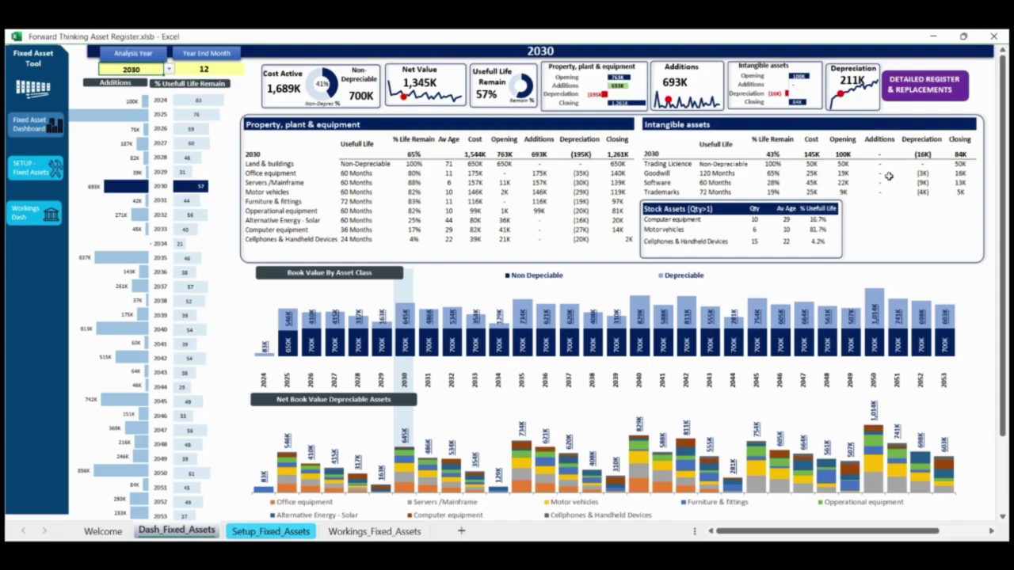
# Step: Open the detailed register and replacements from the dashboard, hide those schedules again, and return to the fixed asset dashboard
pyautogui.click(904, 93)
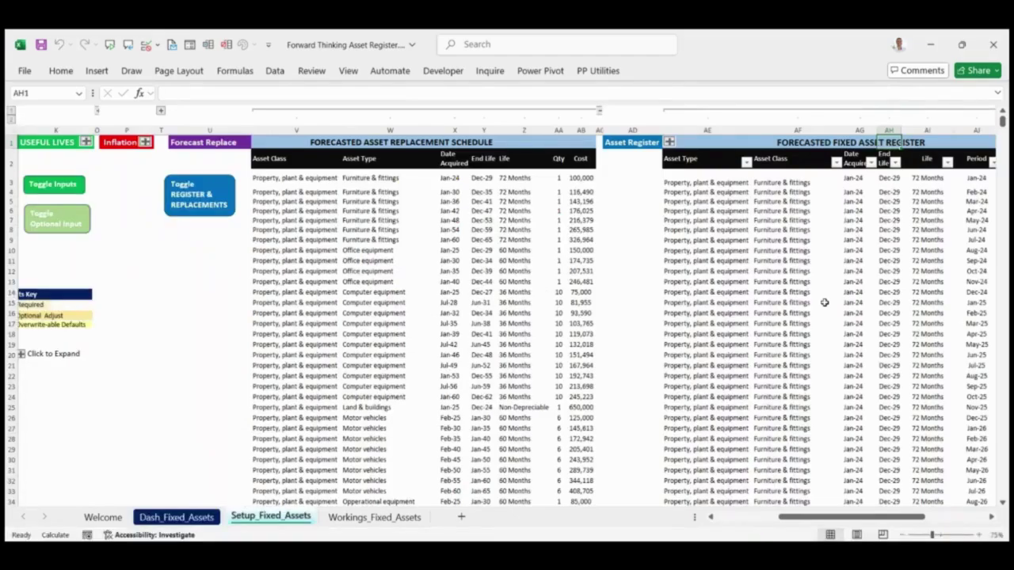
pyautogui.click(204, 210)
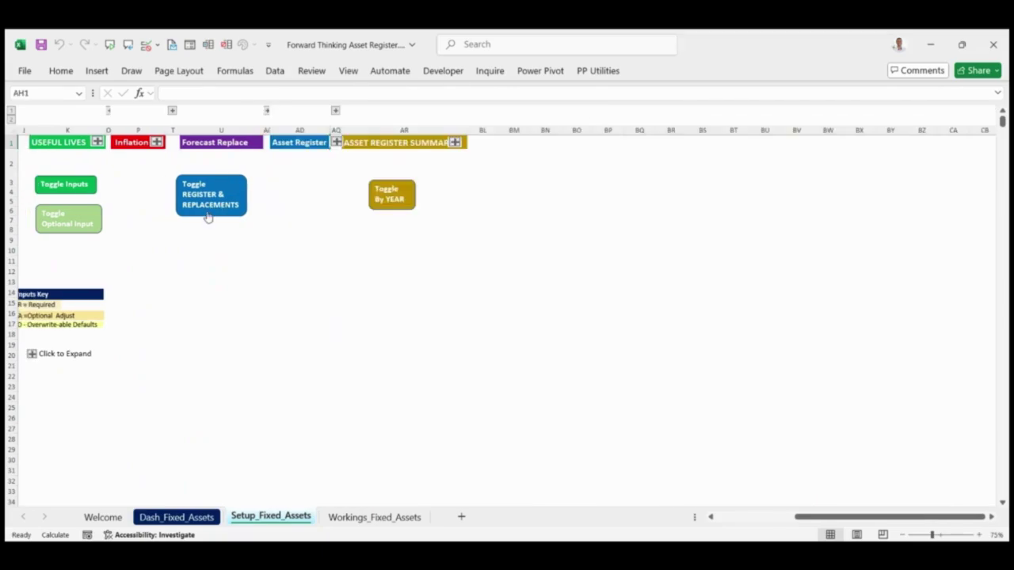
pyautogui.click(724, 520)
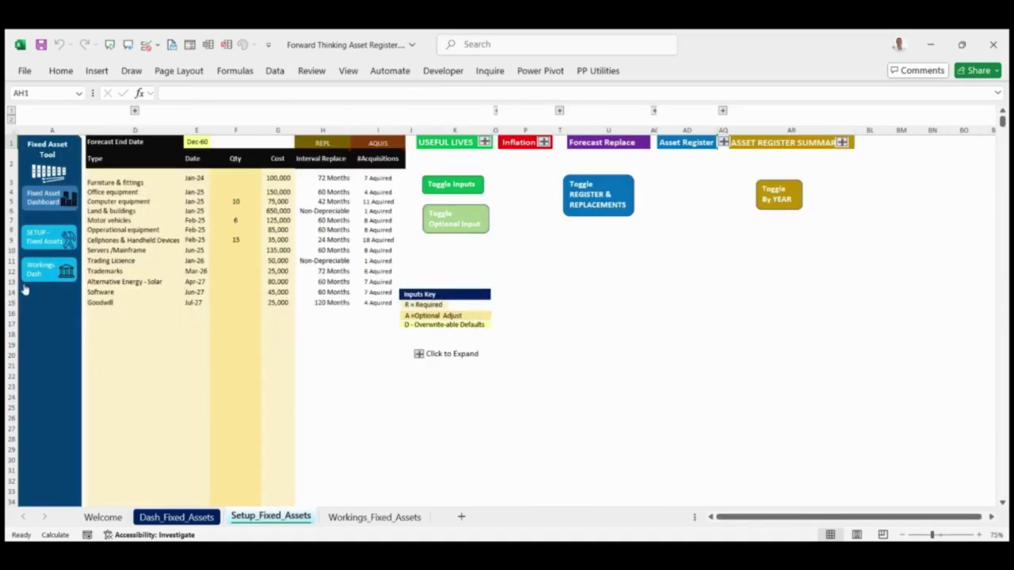
pyautogui.click(55, 203)
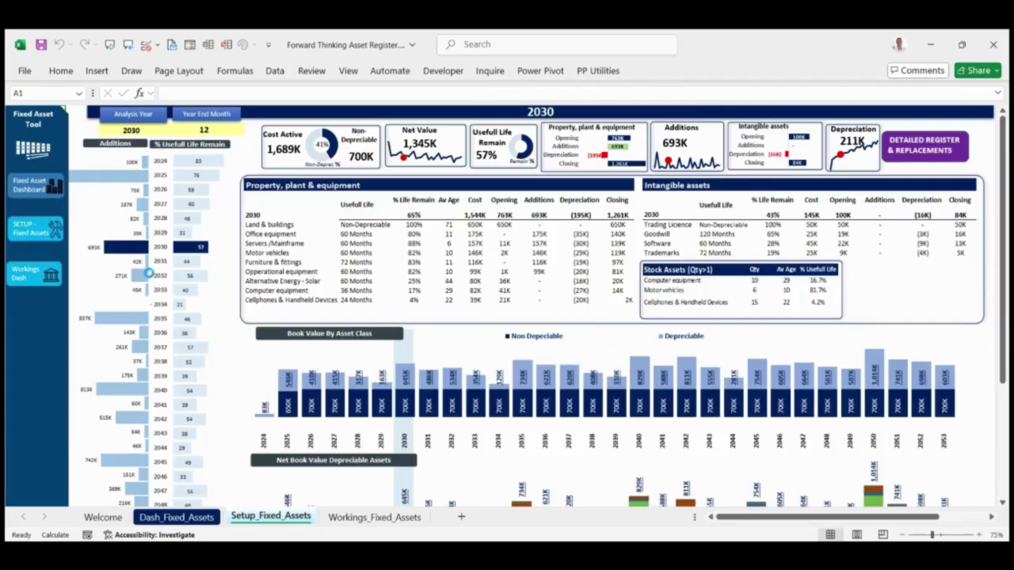